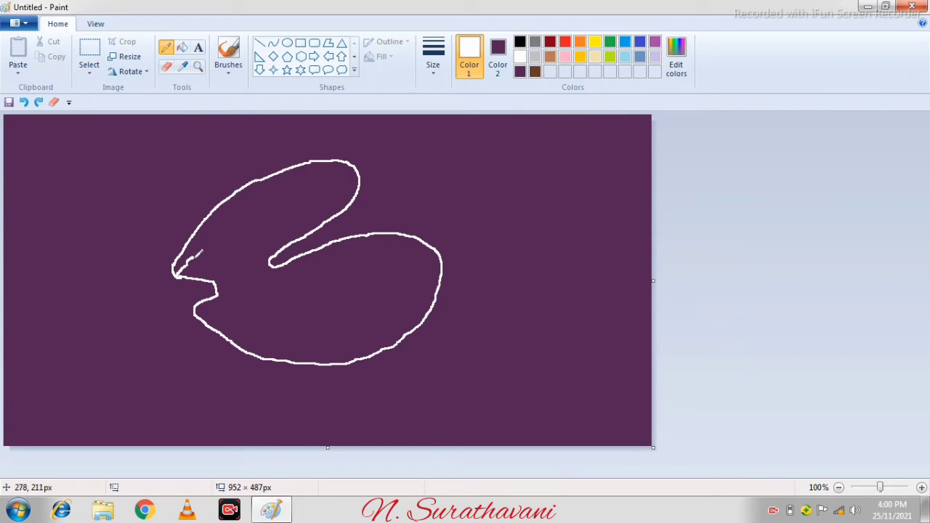
Step: Draw a white scalloped line just inside the upper shell's outer edge and fill the band above it with white
left_click_drag(202, 250, 210, 238)
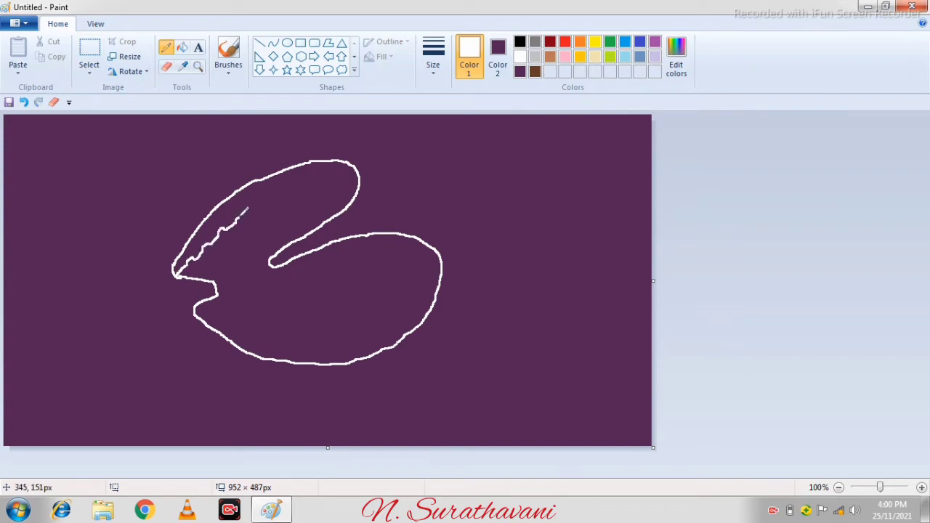
left_click_drag(259, 202, 323, 175)
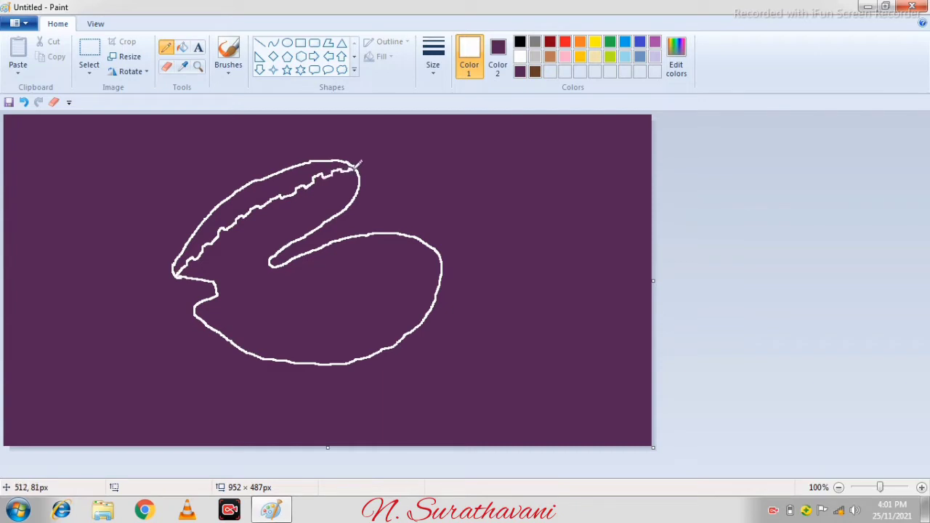
left_click(535, 72)
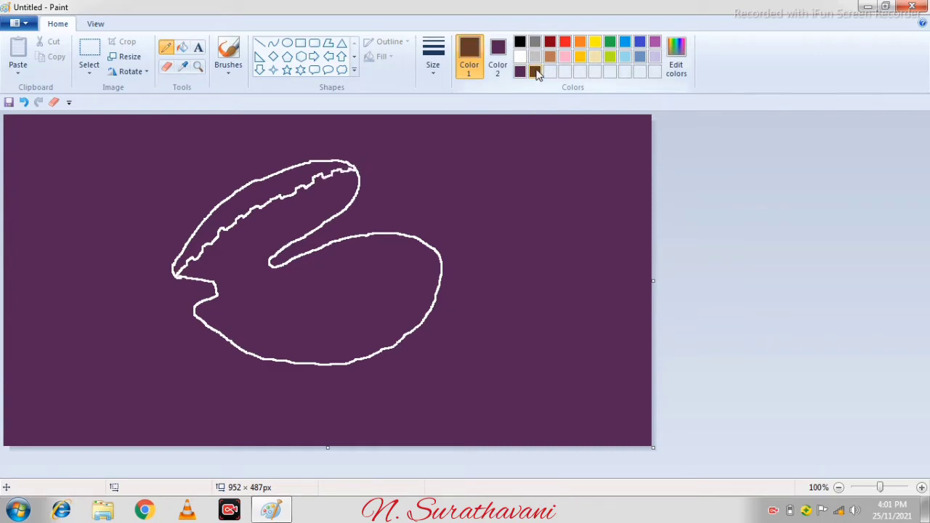
left_click(181, 47)
left_click(520, 56)
left_click(303, 171)
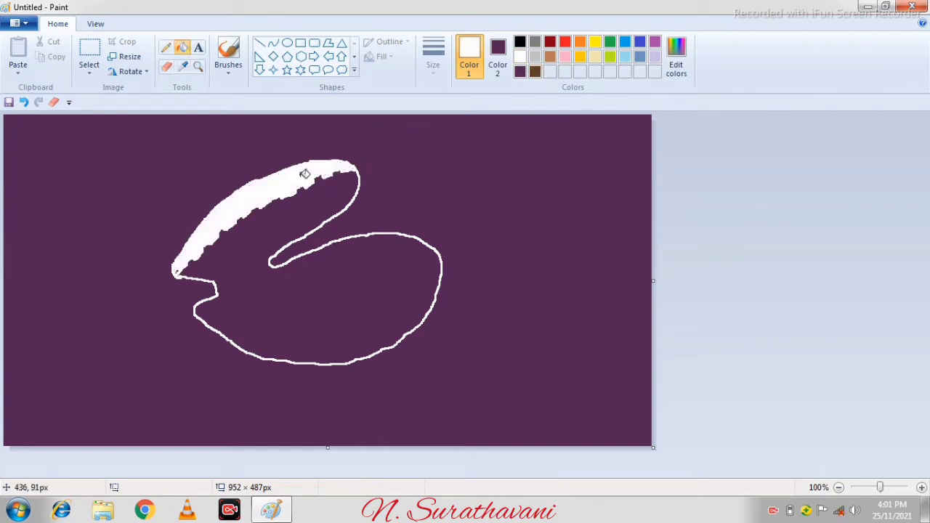
Step: Trace the scalloped line of the upper shell in dark brown with the Pencil at the second line size
left_click(536, 72)
left_click(166, 48)
left_click(433, 64)
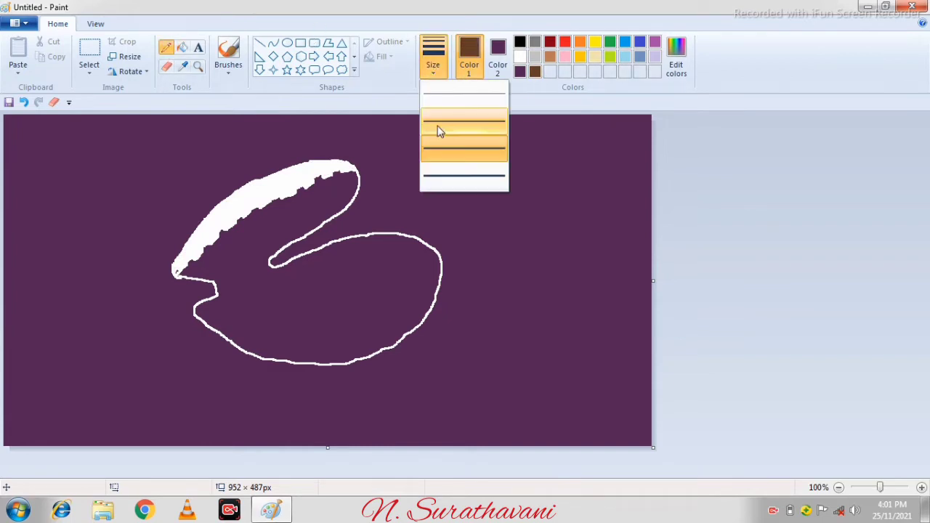
left_click(465, 125)
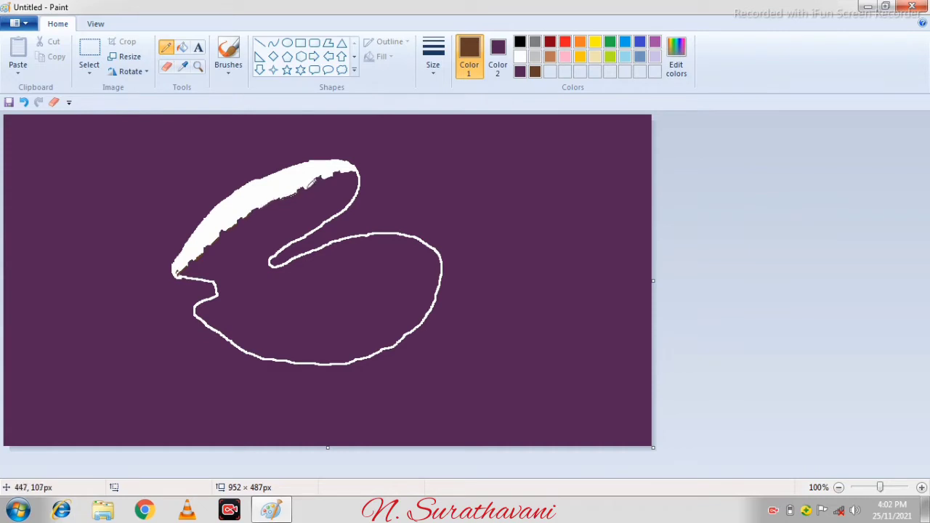
left_click(432, 65)
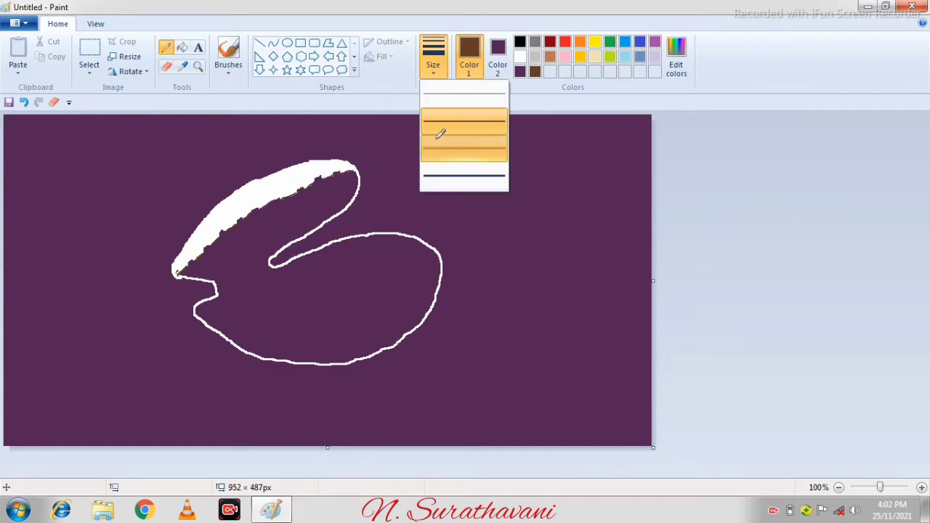
left_click(436, 128)
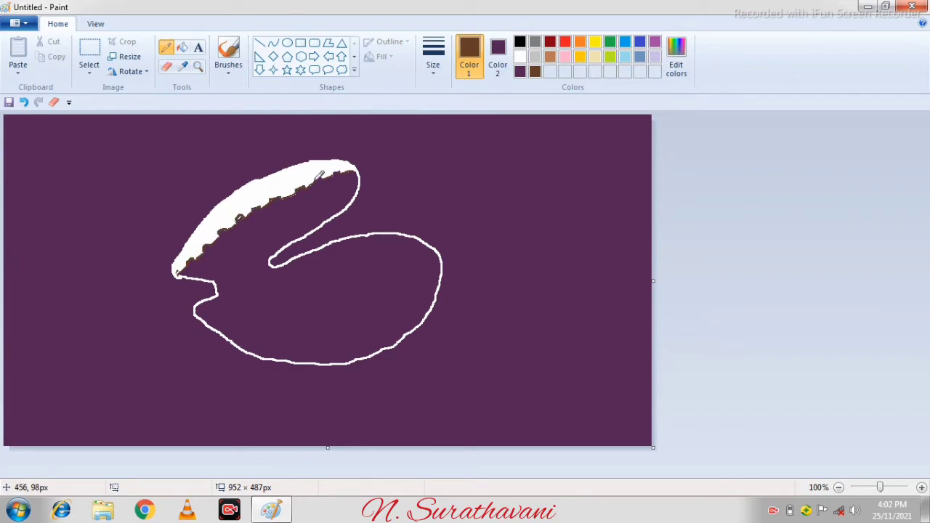
Step: Fill the rest of the shell, below the brown scalloped line, with white
left_click(181, 47)
left_click(520, 57)
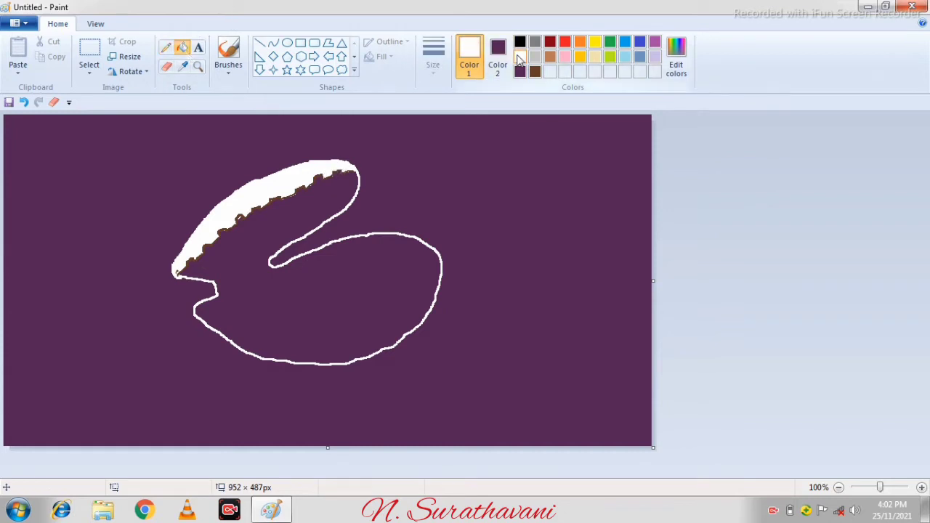
left_click(312, 212)
Step: Mix a light beige with RGB 223, 194, 179 from the palette's light brown for the Pencil
left_click(165, 47)
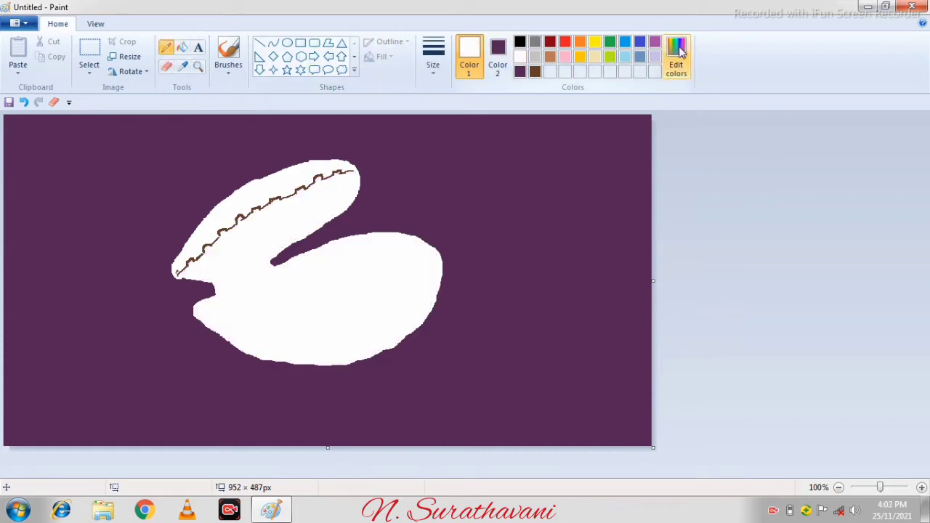
left_click(550, 56)
left_click(675, 58)
left_click_drag(621, 180, 619, 189)
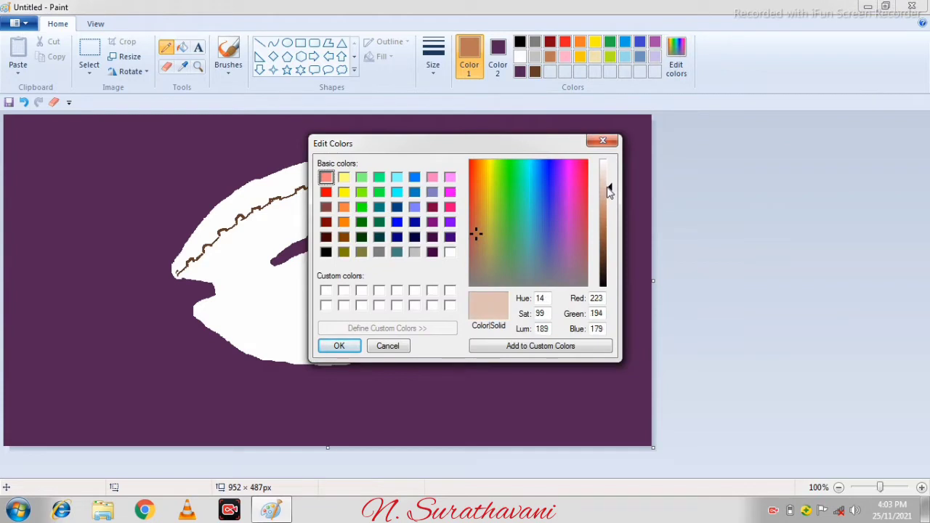
left_click(339, 346)
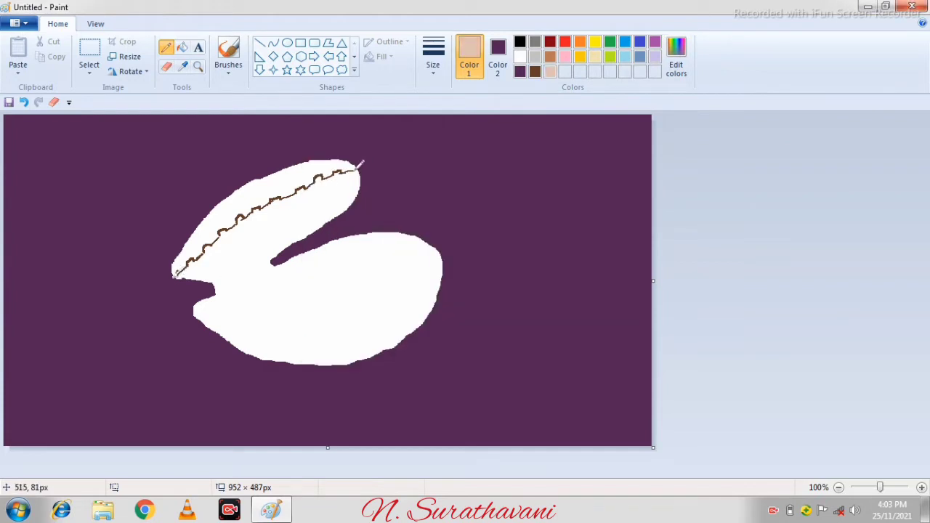
left_click(181, 47)
left_click(225, 203)
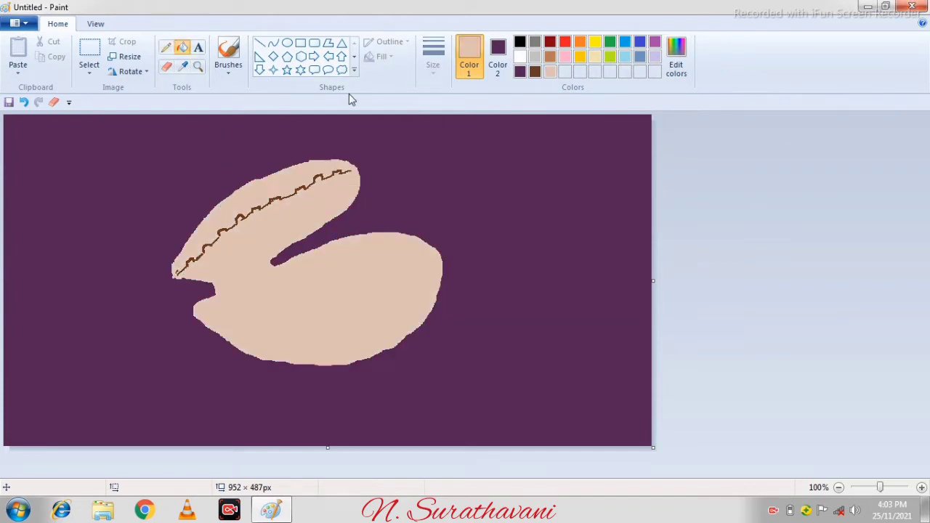
left_click(23, 101)
Step: Close the gaps in the scalloped line with the Pencil and fill the upper shell's outer band with beige
left_click(166, 47)
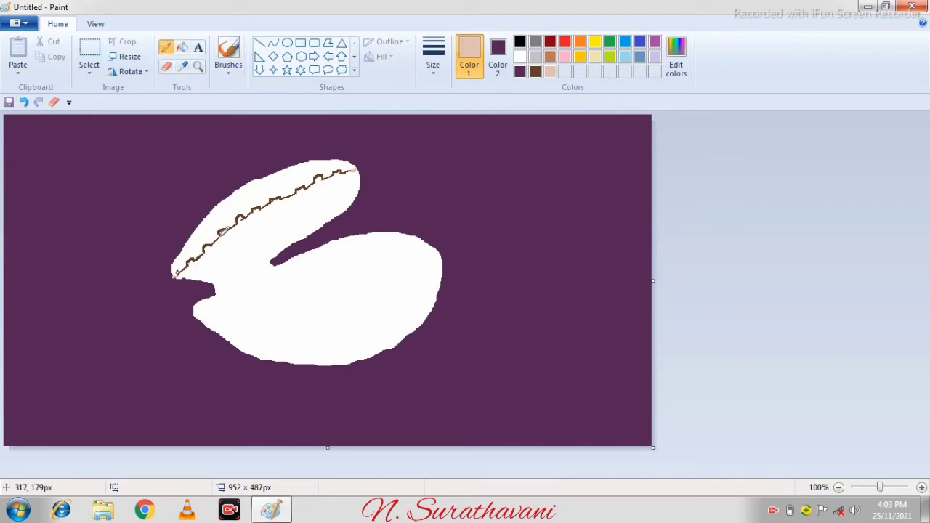
left_click(182, 48)
left_click(240, 207)
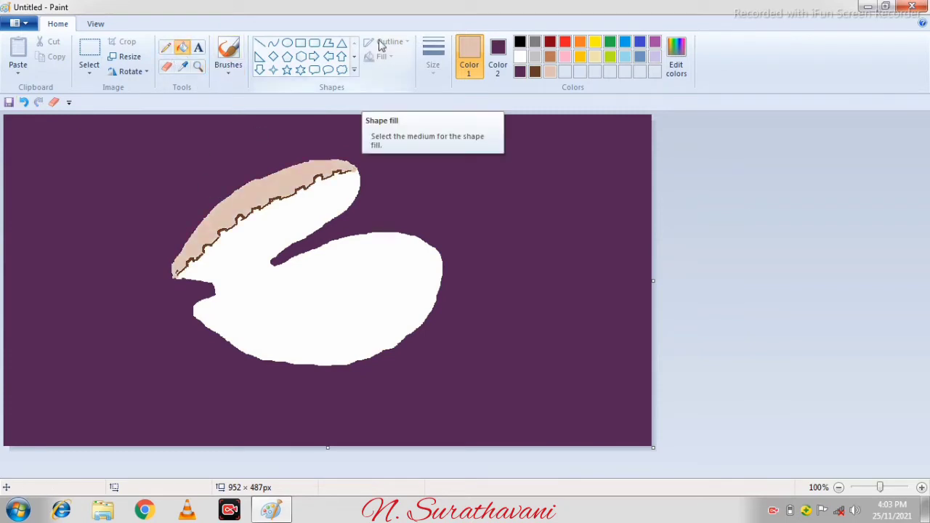
Step: Brush soft white highlights over the upper shell's beige band using the largest brush size
left_click(520, 57)
left_click(228, 69)
left_click(311, 122)
left_click(432, 59)
left_click(436, 170)
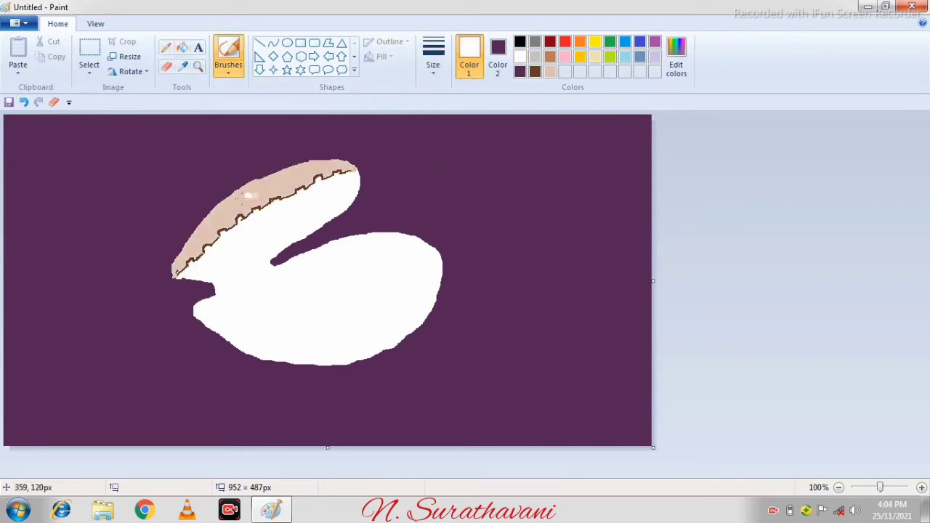
mouse_move(248, 196)
left_mouse_down()
mouse_move(175, 268)
mouse_move(237, 207)
mouse_move(284, 185)
mouse_move(266, 182)
mouse_move(272, 192)
mouse_move(288, 186)
mouse_move(279, 176)
mouse_move(350, 169)
left_mouse_up()
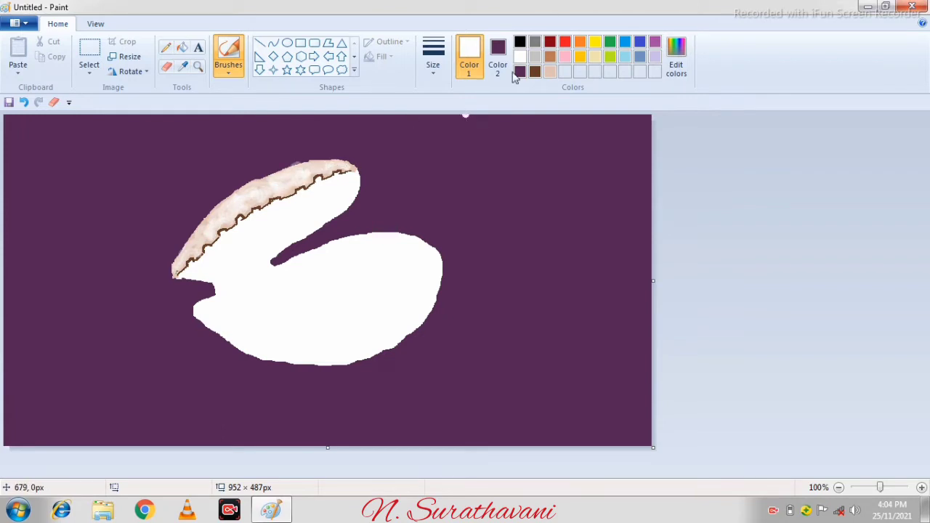
Step: Mix a light orange from the basic orange by raising its luminosity and make it the drawing color
left_click(675, 56)
left_click(344, 222)
left_click_drag(609, 167, 609, 187)
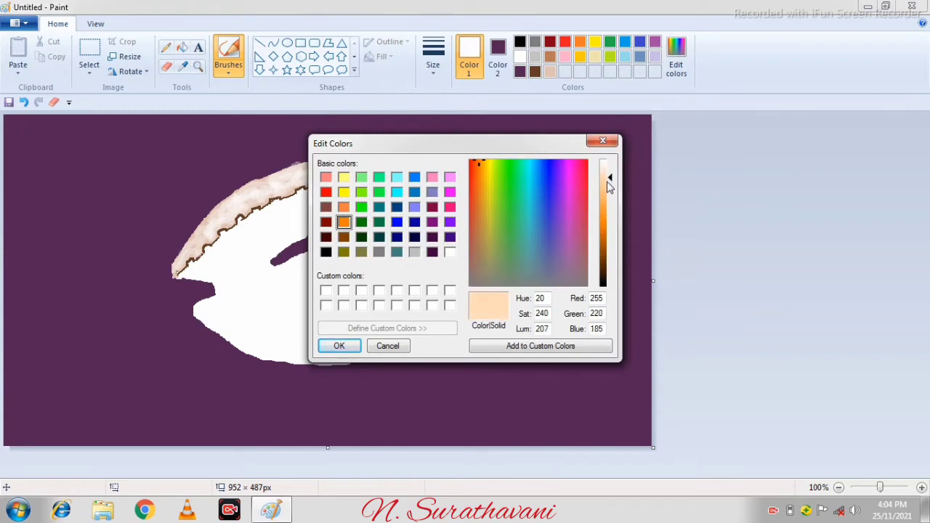
left_click(344, 192)
left_click(608, 190)
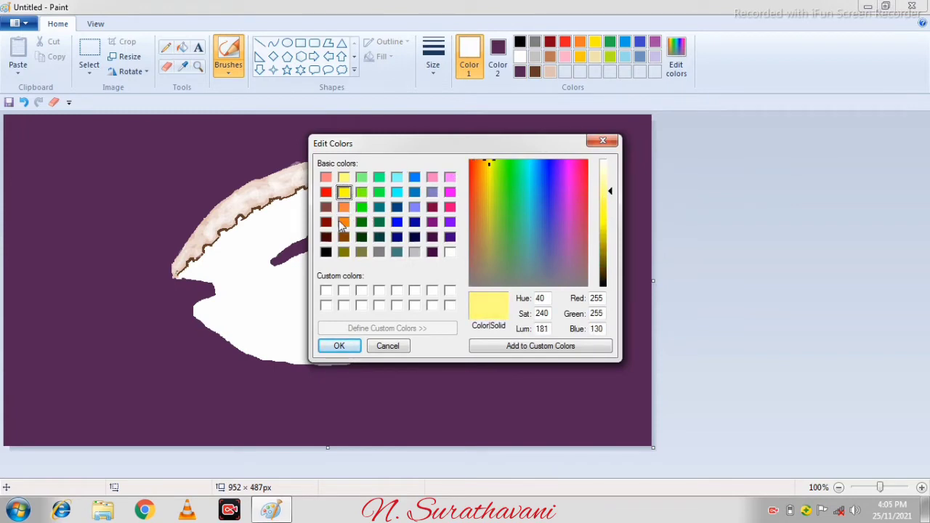
left_click(343, 222)
left_click(608, 199)
left_click(339, 346)
Step: Paint light-orange stripes across the upper shell's outer band with the third brush size, and draw a hinge between the two shells
left_click(433, 57)
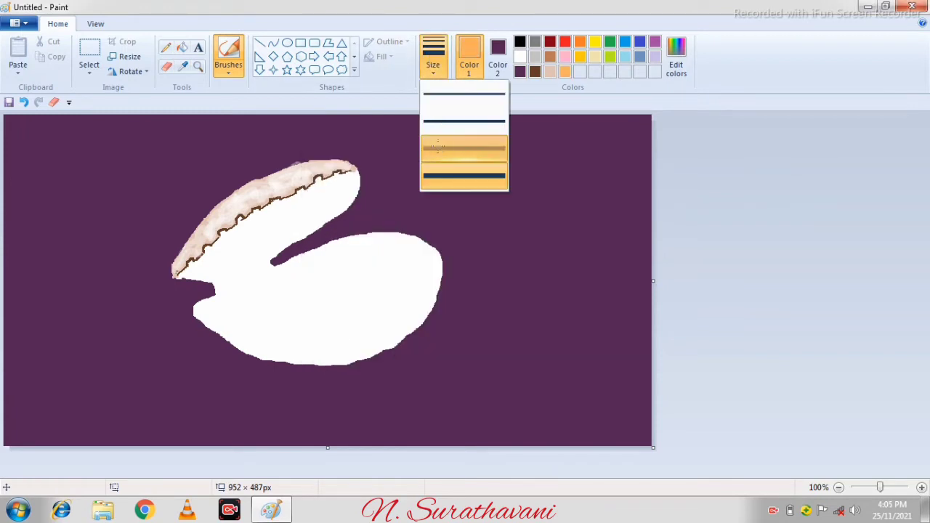
left_click(438, 147)
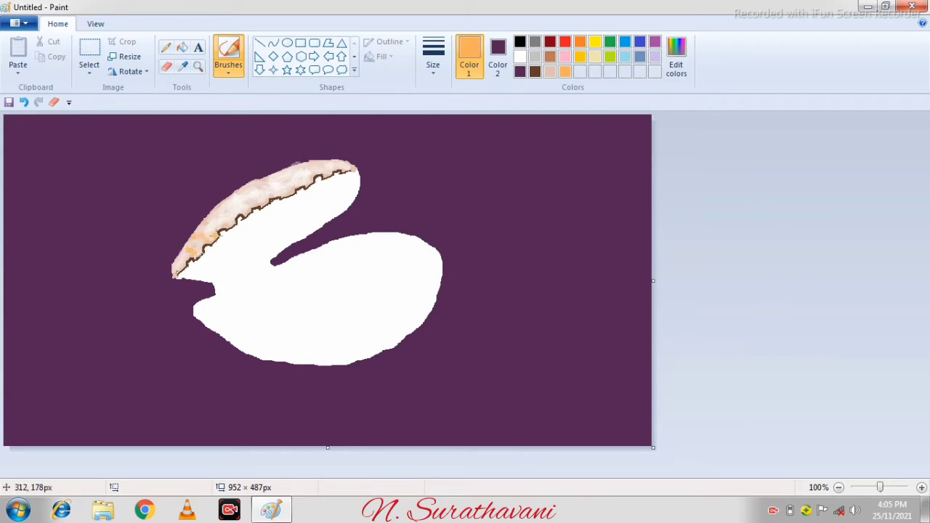
mouse_move(222, 224)
left_mouse_down()
mouse_move(246, 210)
mouse_move(214, 215)
mouse_move(274, 188)
left_mouse_up()
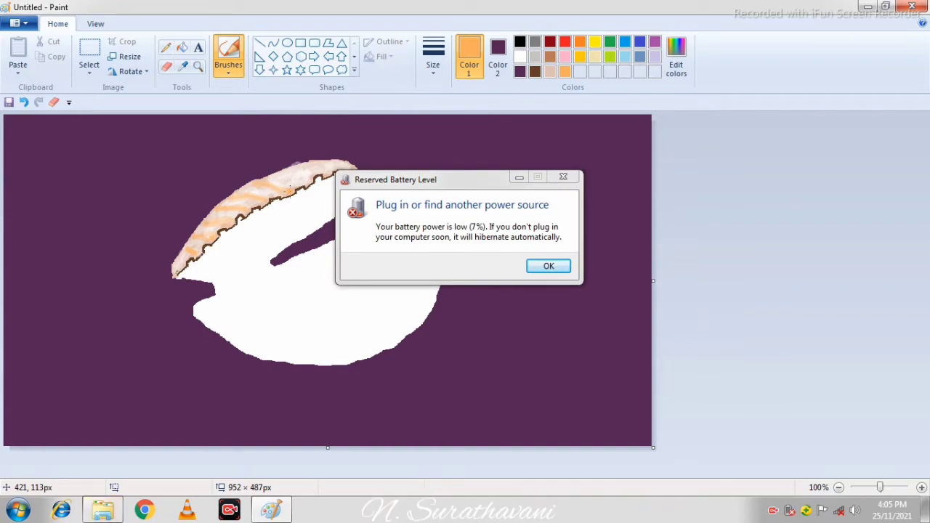
key("Return")
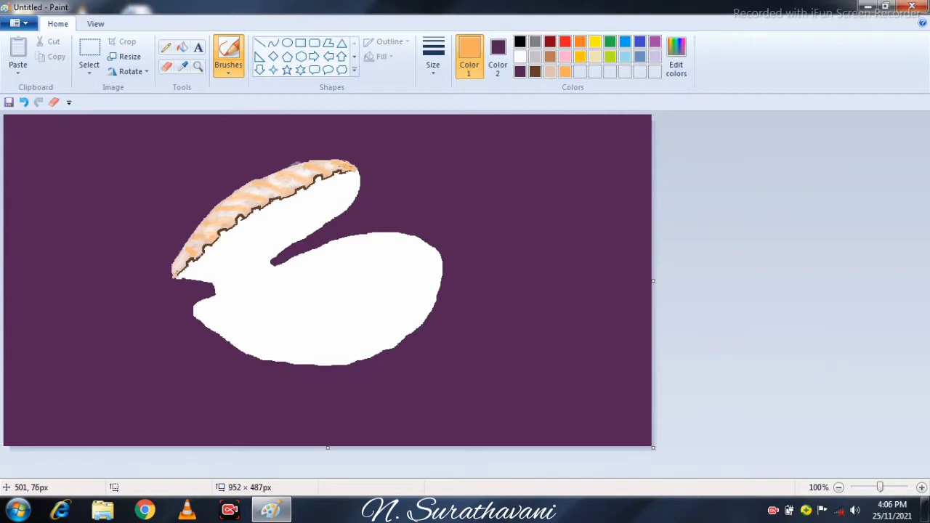
mouse_move(224, 284)
left_mouse_down()
mouse_move(218, 290)
mouse_move(241, 279)
mouse_move(226, 278)
mouse_move(270, 269)
mouse_move(241, 270)
left_mouse_up()
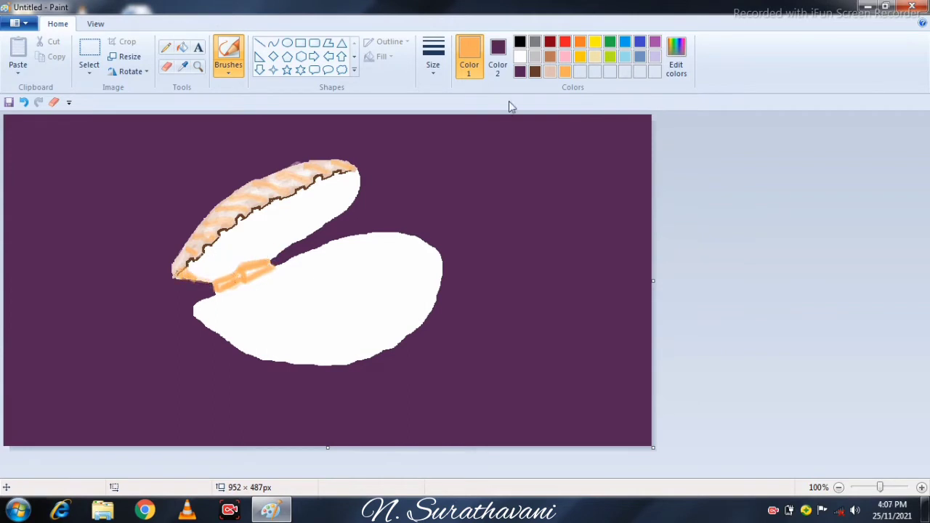
Step: Mix a dark orange-brown and shade the hinge's joint and inner end with it, using the second brush size and the Pencil
left_click(676, 66)
left_click(608, 242)
left_click(608, 246)
left_click(338, 345)
left_click(433, 66)
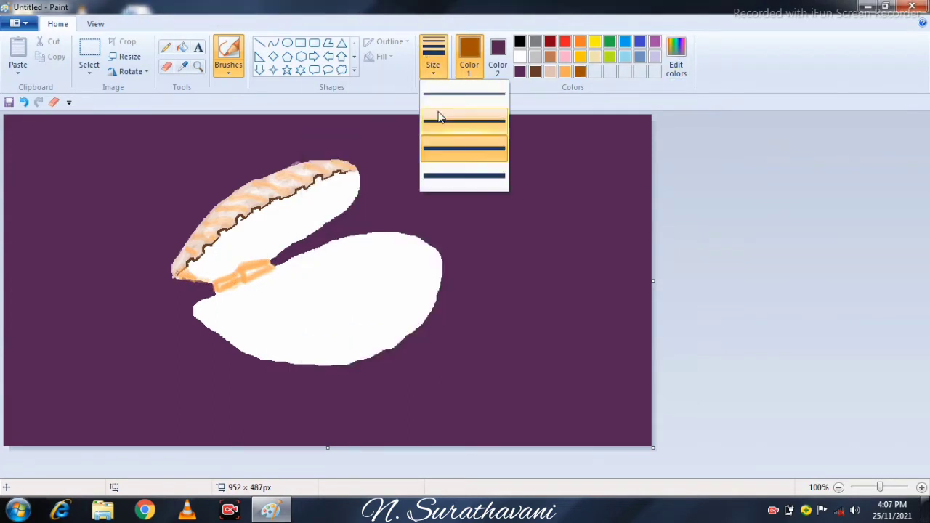
left_click(439, 120)
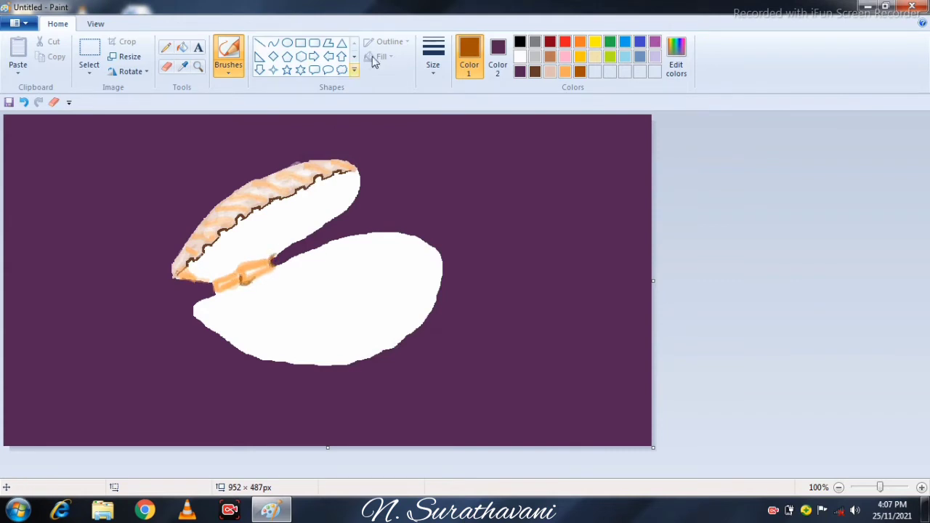
left_click(165, 47)
left_click_drag(276, 263, 287, 255)
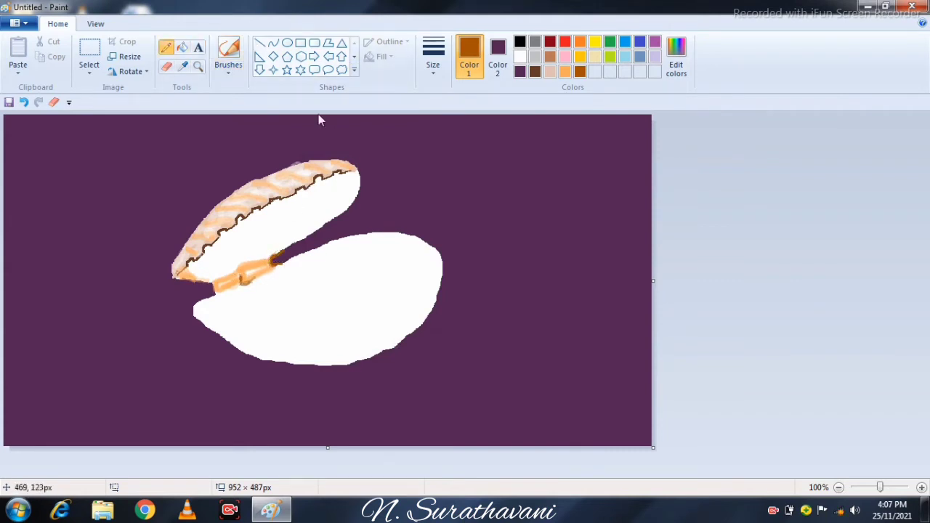
left_click(229, 54)
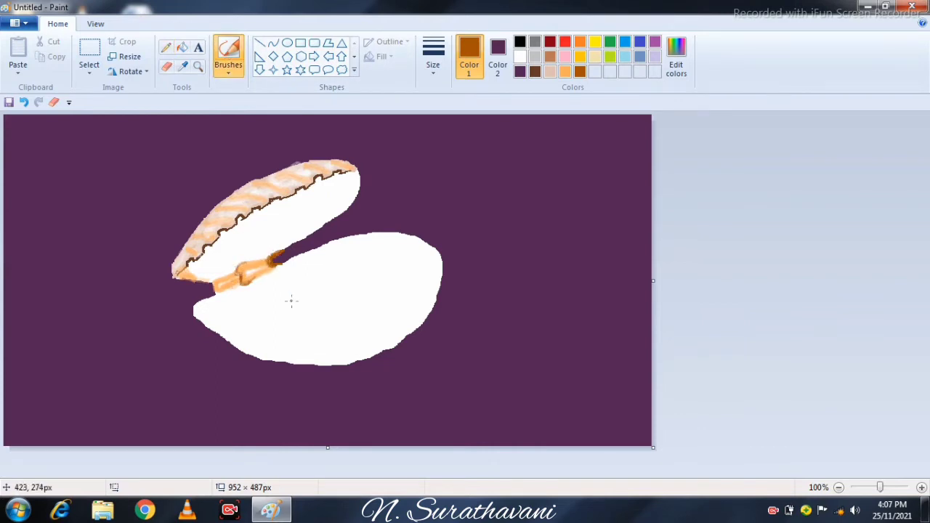
Step: Brush curved light-grey shading strokes inside the upper shell with the largest brush size
left_click(534, 57)
left_click(434, 72)
left_click(451, 174)
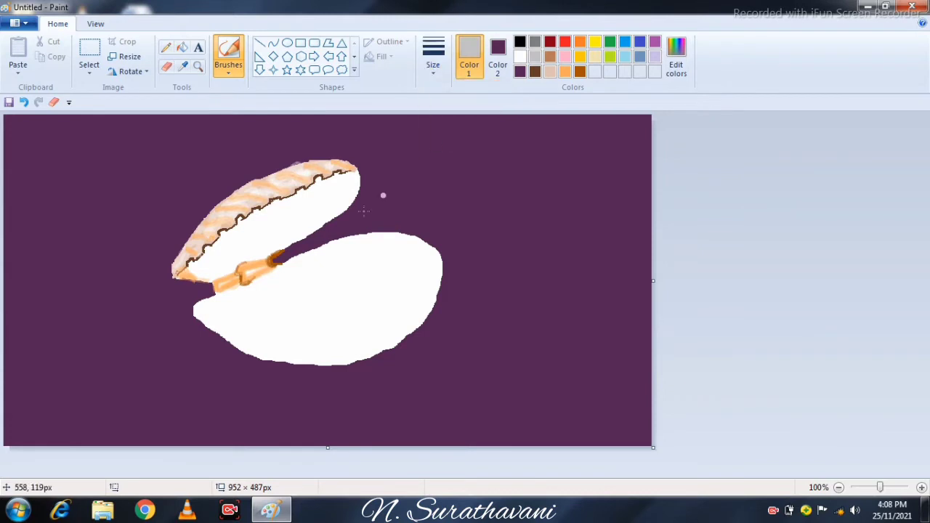
mouse_move(383, 196)
left_mouse_down()
mouse_move(316, 182)
mouse_move(356, 200)
mouse_move(348, 196)
left_mouse_up()
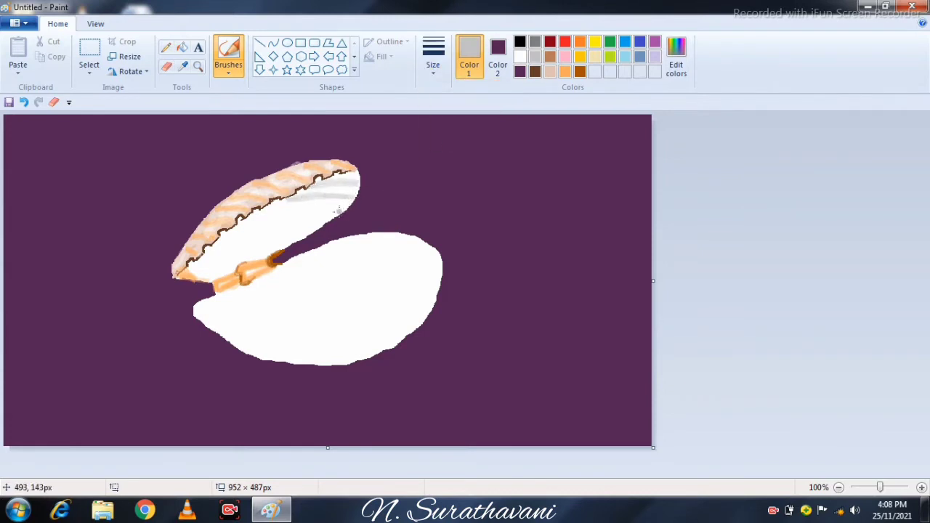
mouse_move(260, 254)
left_mouse_down()
mouse_move(314, 227)
mouse_move(256, 252)
mouse_move(254, 225)
mouse_move(216, 246)
mouse_move(272, 203)
left_mouse_up()
left_click(23, 102)
left_click_drag(205, 275, 240, 234)
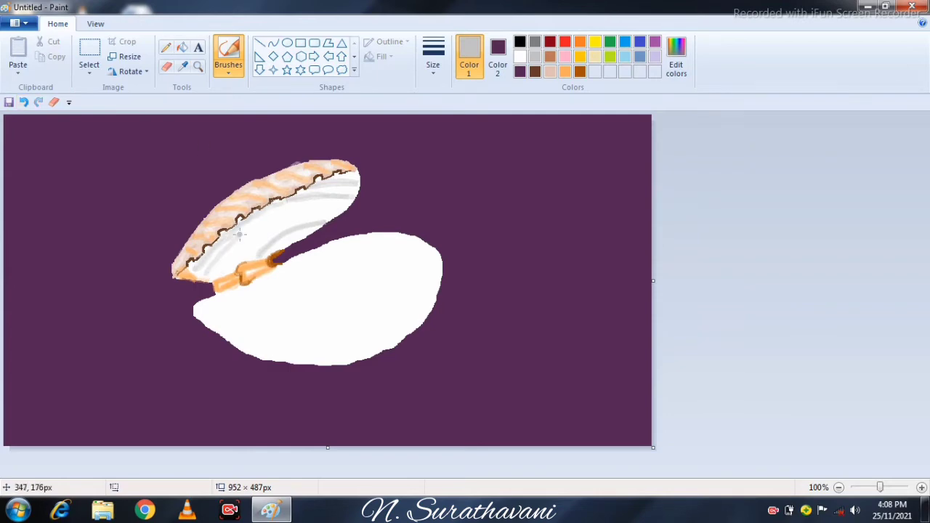
Step: Add a long curved light-grey stroke from the hinge through the middle of the upper shell's interior
left_click(197, 66)
left_click(340, 231)
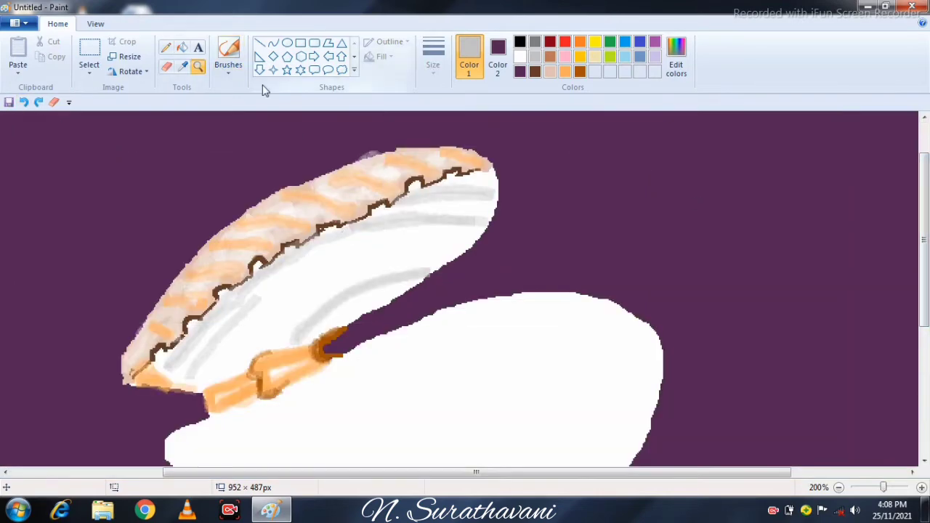
left_click(228, 55)
mouse_move(221, 374)
left_mouse_down()
mouse_move(284, 288)
mouse_move(458, 239)
left_mouse_up()
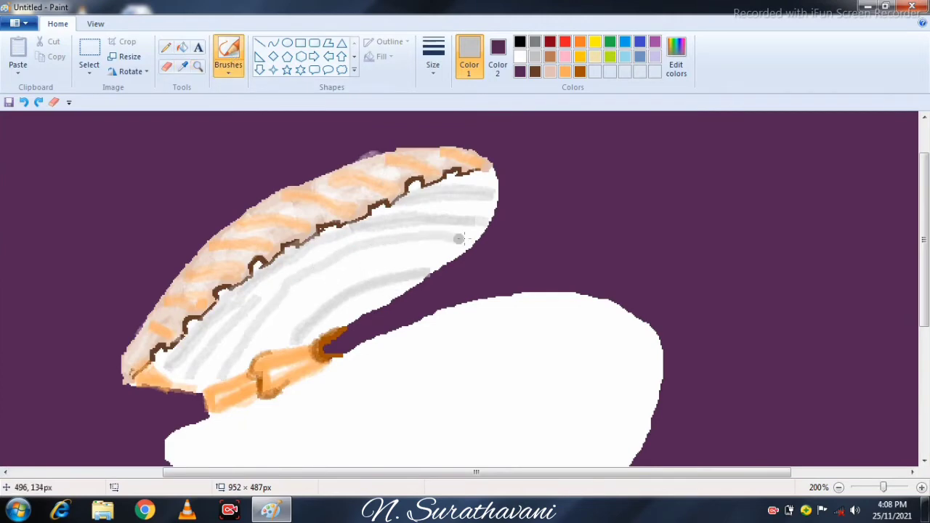
Step: Shade the open end and lower rim of the upper shell's interior with orange-brown, blended with light-orange strokes
left_click(580, 71)
mouse_move(468, 238)
left_mouse_down()
mouse_move(425, 270)
mouse_move(477, 228)
mouse_move(426, 271)
mouse_move(425, 255)
mouse_move(433, 270)
mouse_move(465, 228)
mouse_move(410, 235)
left_mouse_up()
left_click(564, 71)
mouse_move(479, 178)
left_mouse_down()
mouse_move(491, 202)
mouse_move(460, 210)
mouse_move(483, 211)
mouse_move(389, 239)
mouse_move(475, 220)
mouse_move(429, 258)
mouse_move(409, 252)
mouse_move(330, 301)
left_mouse_up()
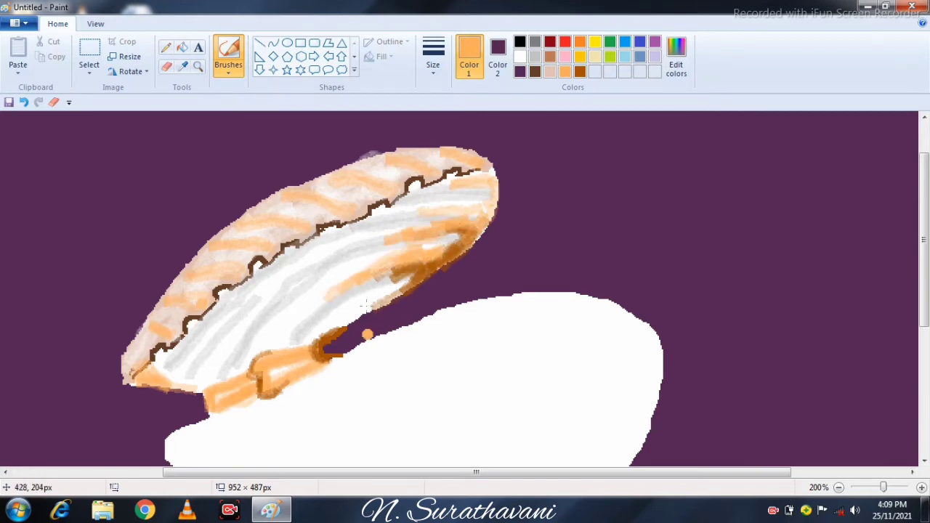
Step: Mix a paler grey and brush it between the upper shell's interior strokes, adding light-orange strokes beside the hinge
left_click(535, 56)
left_click(676, 57)
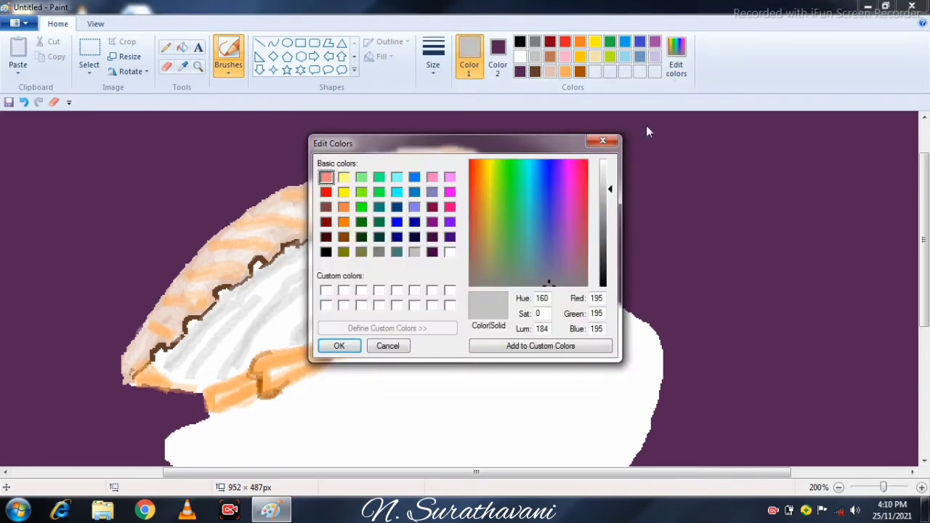
left_click(602, 173)
left_click(339, 346)
mouse_move(177, 379)
left_mouse_down()
mouse_move(200, 341)
mouse_move(277, 279)
mouse_move(210, 365)
mouse_move(271, 327)
mouse_move(283, 337)
mouse_move(333, 258)
mouse_move(296, 268)
left_mouse_up()
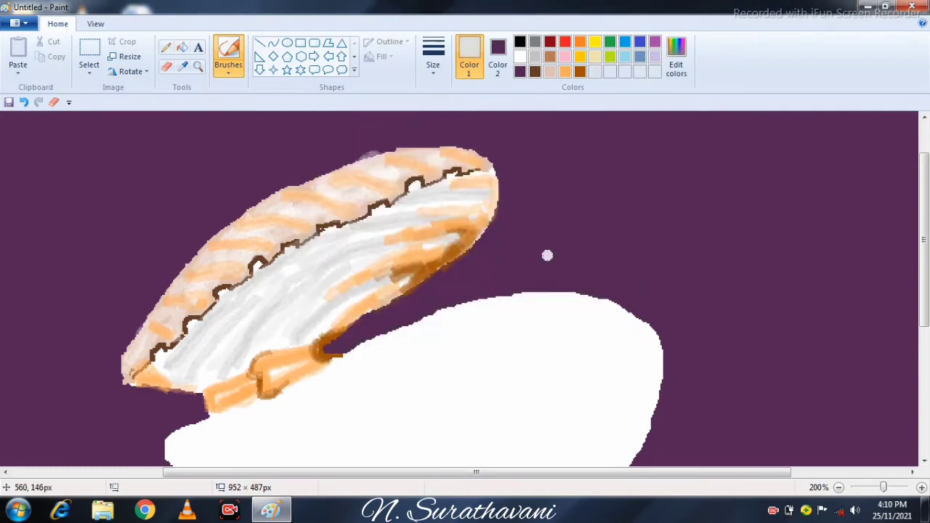
left_click(565, 71)
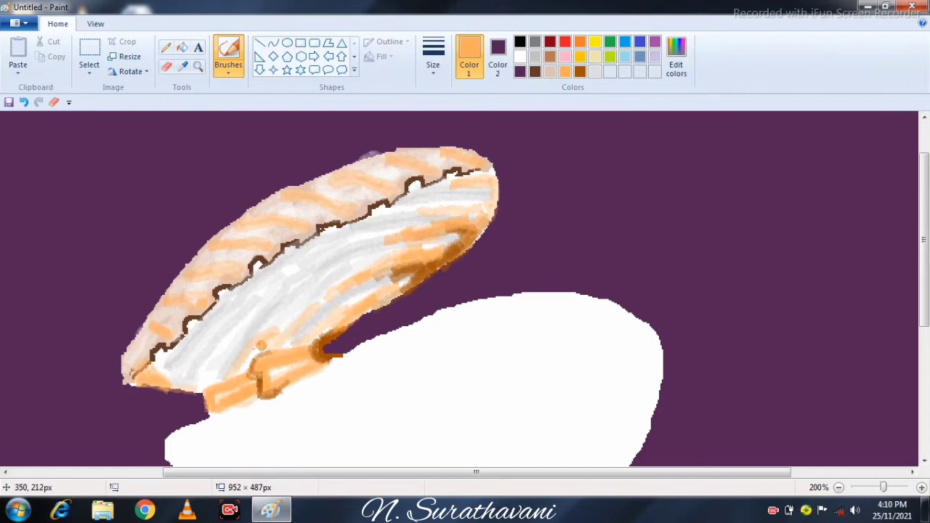
Step: Brush white highlights over the outer band of the upper shell
left_click(95, 23)
left_click(45, 67)
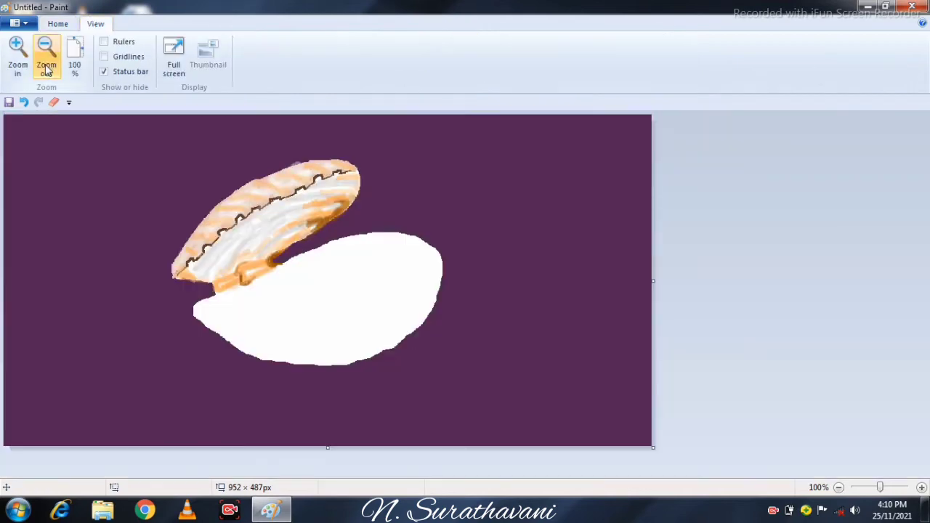
left_click(58, 24)
left_click(520, 57)
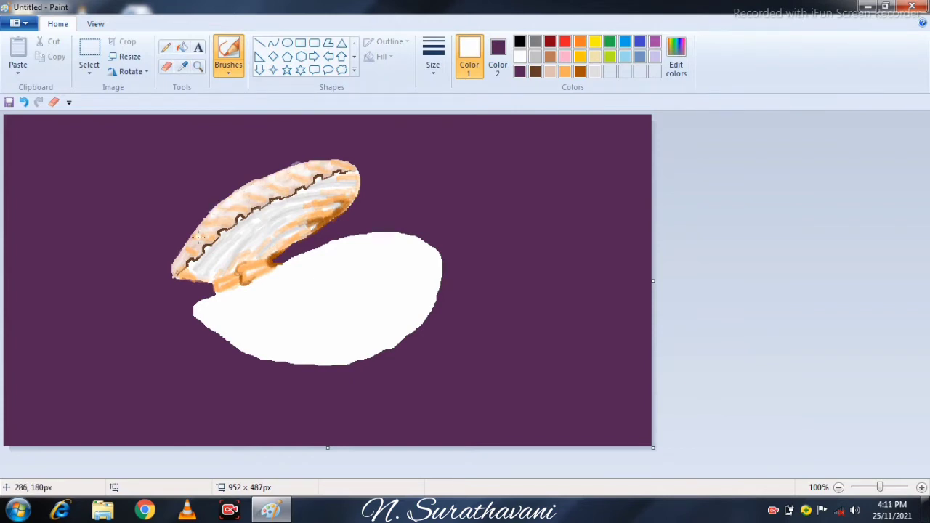
left_click_drag(199, 236, 185, 253)
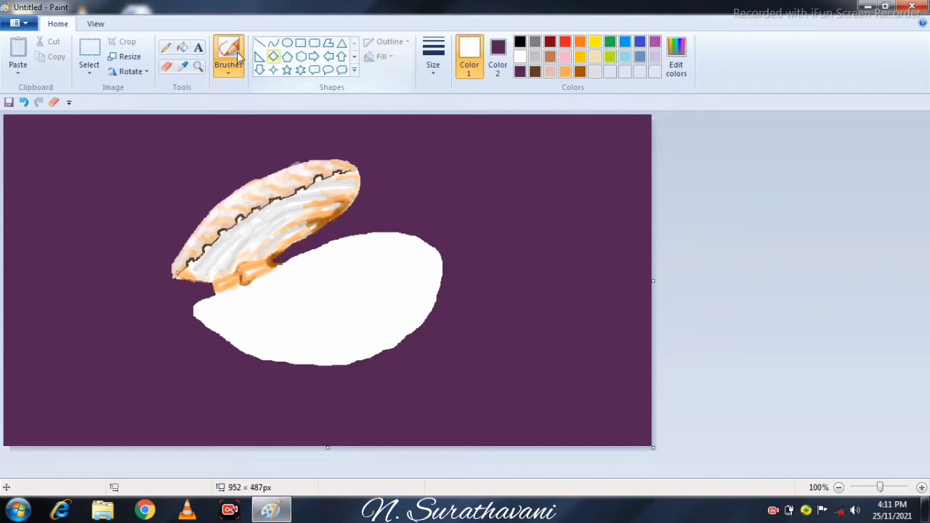
Step: Trace a white line along the upper shell's brown scalloped edge with the Pencil at the second size
left_click(535, 72)
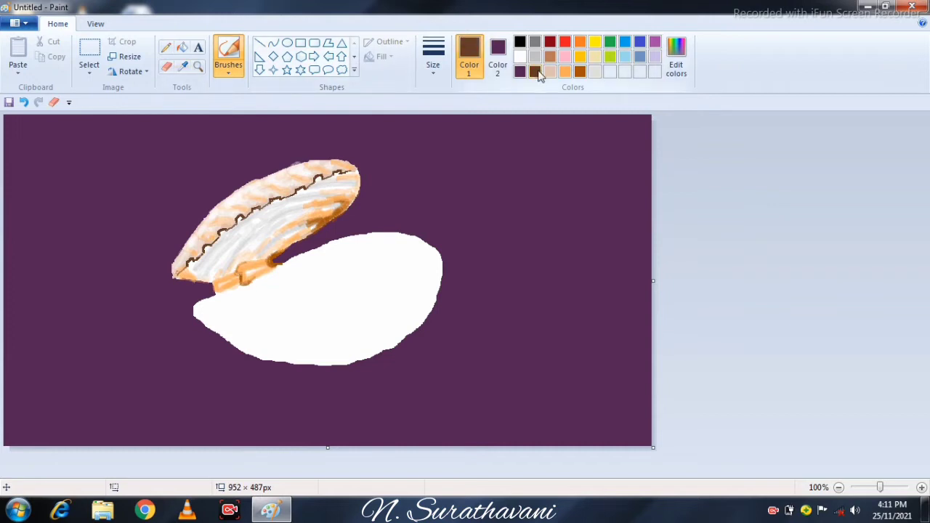
left_click(165, 47)
left_click(520, 57)
left_click(433, 58)
left_click(434, 119)
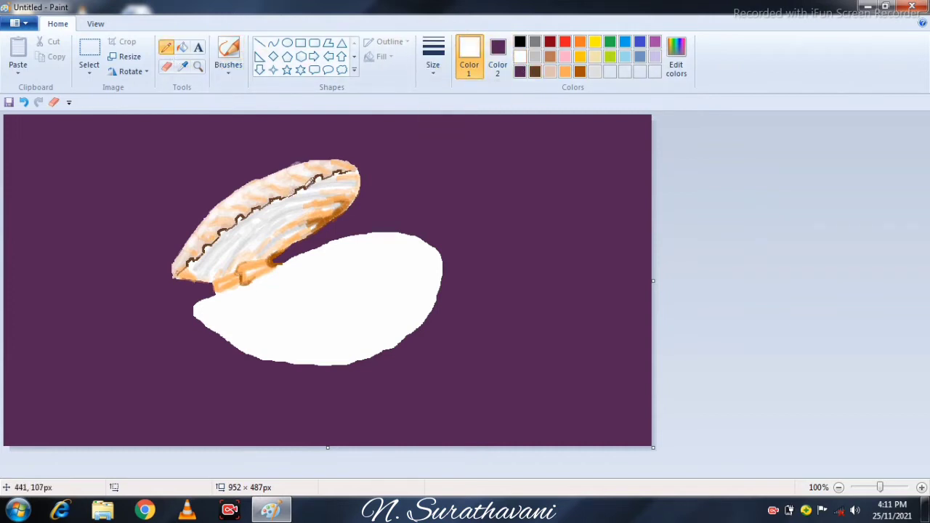
left_click_drag(304, 187, 357, 165)
left_click_drag(235, 222, 244, 216)
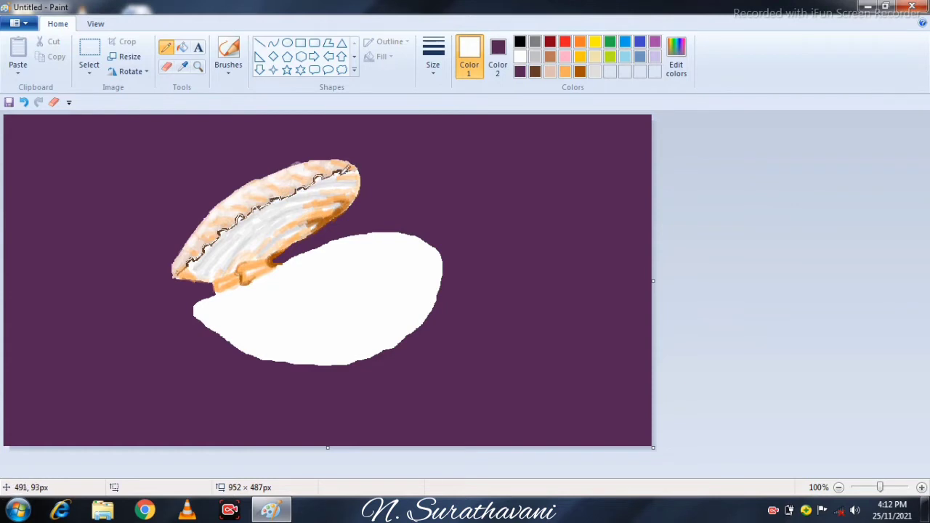
Step: Brush light-orange strokes over the lower shell, fanning out from the hinge towards the outer rim
left_click(228, 48)
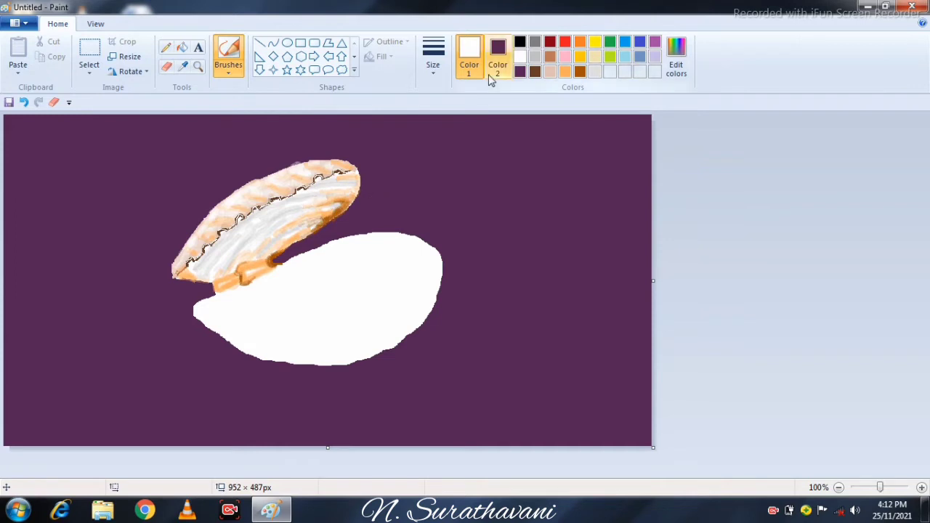
left_click(565, 71)
mouse_move(222, 297)
left_mouse_down()
mouse_move(215, 326)
mouse_move(227, 287)
mouse_move(220, 313)
mouse_move(212, 313)
mouse_move(223, 336)
mouse_move(250, 346)
mouse_move(227, 335)
mouse_move(227, 311)
mouse_move(224, 321)
mouse_move(270, 353)
mouse_move(203, 312)
left_mouse_up()
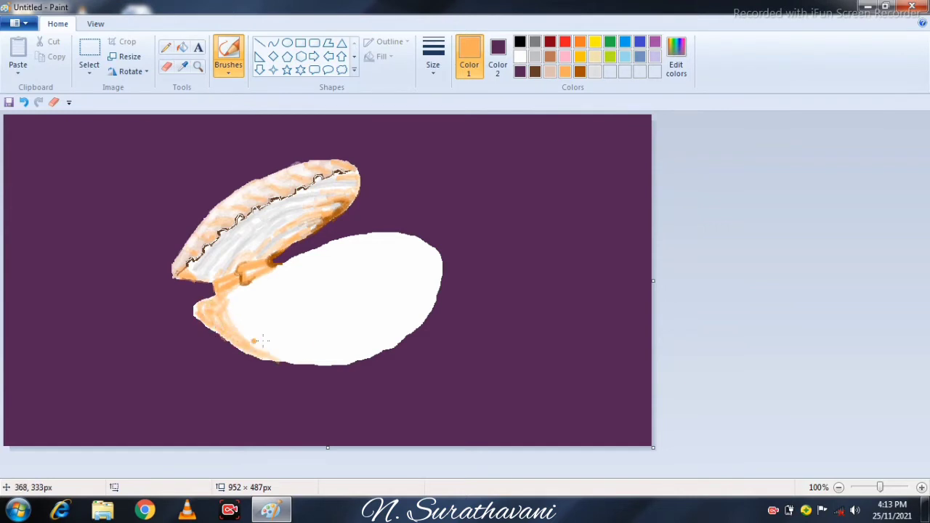
mouse_move(316, 280)
left_mouse_down()
mouse_move(338, 256)
mouse_move(331, 248)
mouse_move(287, 263)
mouse_move(347, 238)
mouse_move(305, 255)
mouse_move(376, 281)
mouse_move(248, 291)
mouse_move(228, 306)
mouse_move(257, 340)
mouse_move(326, 349)
mouse_move(318, 321)
mouse_move(395, 297)
mouse_move(426, 263)
mouse_move(386, 242)
mouse_move(321, 261)
mouse_move(364, 295)
mouse_move(259, 286)
mouse_move(283, 337)
mouse_move(364, 356)
mouse_move(412, 304)
mouse_move(421, 275)
mouse_move(397, 244)
left_mouse_up()
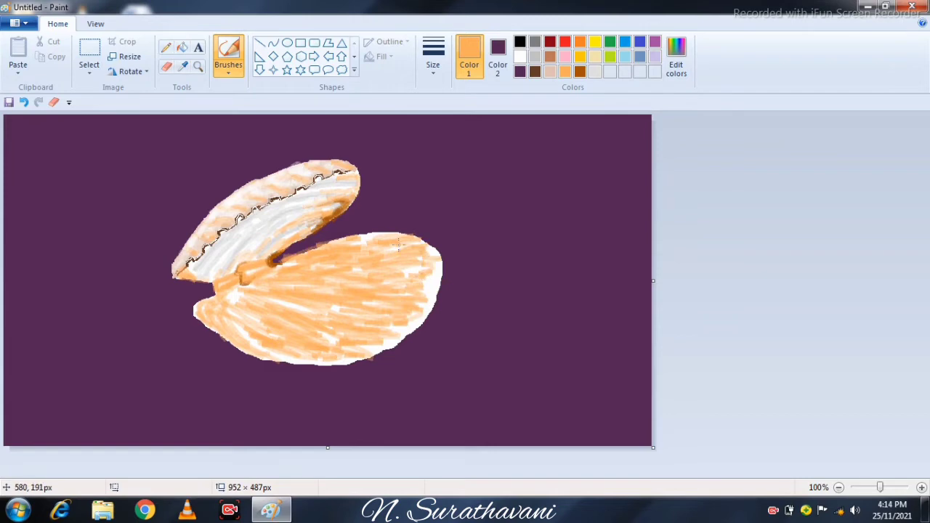
Step: Lighten the lower shell near the hinge with white strokes and shade its upper outer end with orange-brown strokes
left_click(520, 56)
mouse_move(266, 289)
left_mouse_down()
mouse_move(260, 310)
mouse_move(280, 324)
mouse_move(302, 282)
mouse_move(297, 326)
mouse_move(246, 326)
left_mouse_up()
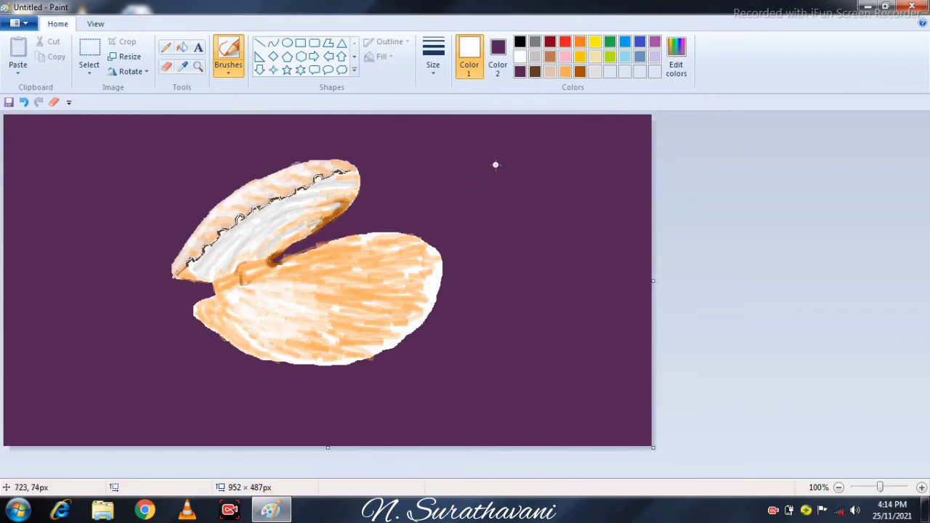
left_click(580, 71)
mouse_move(391, 234)
left_mouse_down()
mouse_move(337, 249)
mouse_move(404, 230)
mouse_move(421, 247)
mouse_move(359, 265)
mouse_move(391, 257)
mouse_move(415, 277)
mouse_move(433, 251)
mouse_move(436, 260)
mouse_move(368, 280)
mouse_move(431, 277)
mouse_move(432, 294)
mouse_move(431, 276)
mouse_move(382, 289)
mouse_move(424, 286)
mouse_move(431, 296)
mouse_move(428, 287)
mouse_move(373, 291)
left_mouse_up()
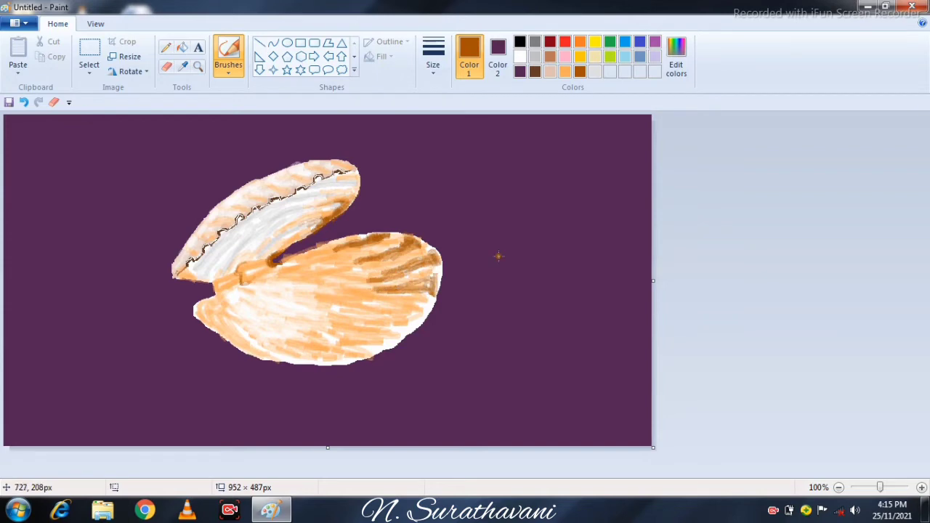
Step: Draw white rib lines fanning from the hinge to the rim of the lower shell with the Pencil at the largest size
left_click(520, 57)
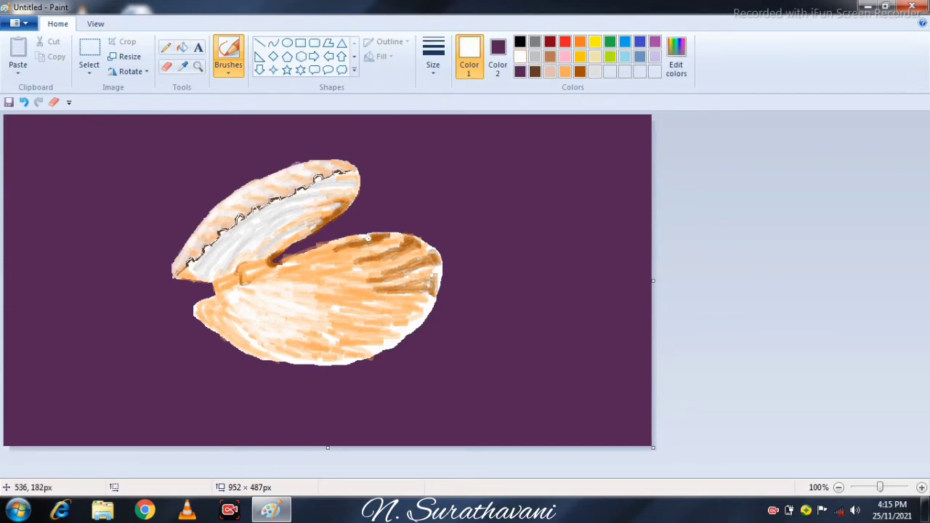
left_click(166, 47)
left_click(433, 58)
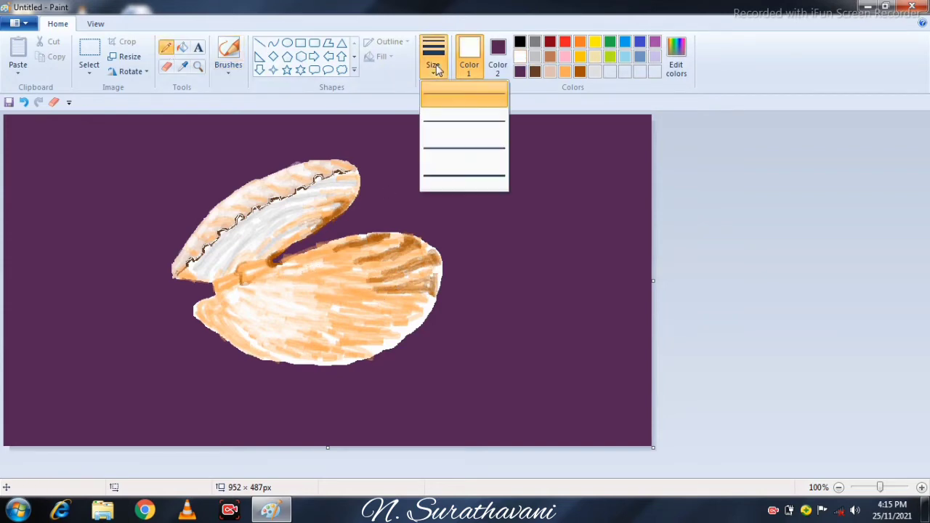
left_click(479, 177)
mouse_move(341, 252)
left_mouse_down()
mouse_move(397, 264)
mouse_move(423, 250)
mouse_move(305, 266)
mouse_move(439, 278)
left_mouse_up()
left_click_drag(395, 275, 322, 275)
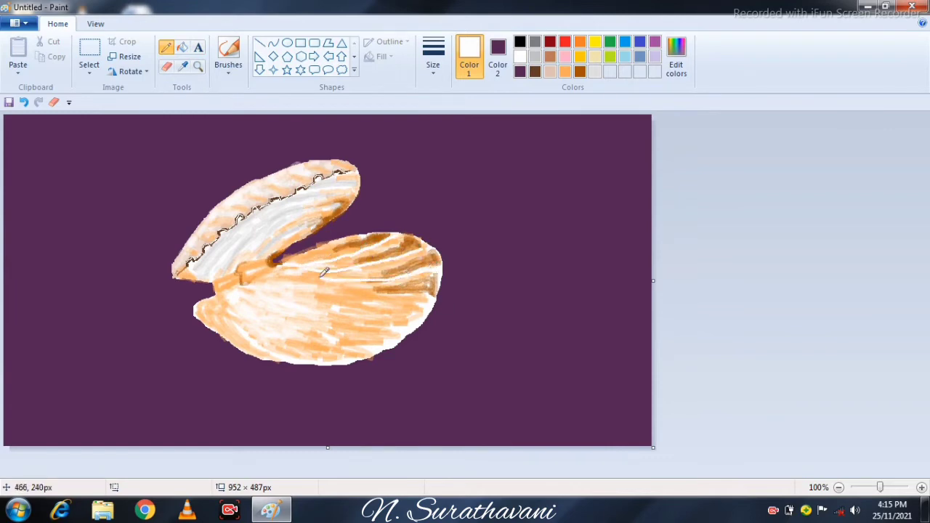
left_click_drag(407, 288, 280, 265)
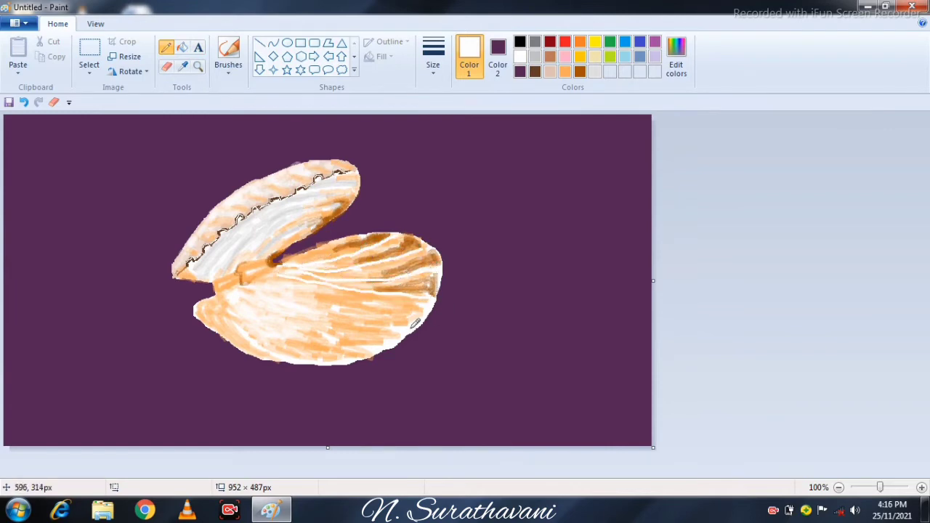
left_click_drag(362, 297, 265, 273)
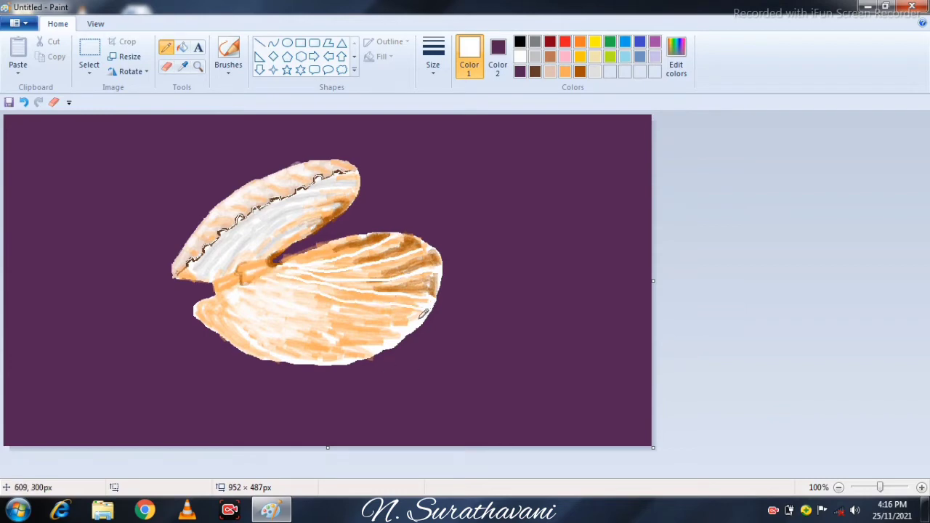
left_click_drag(372, 325, 300, 304)
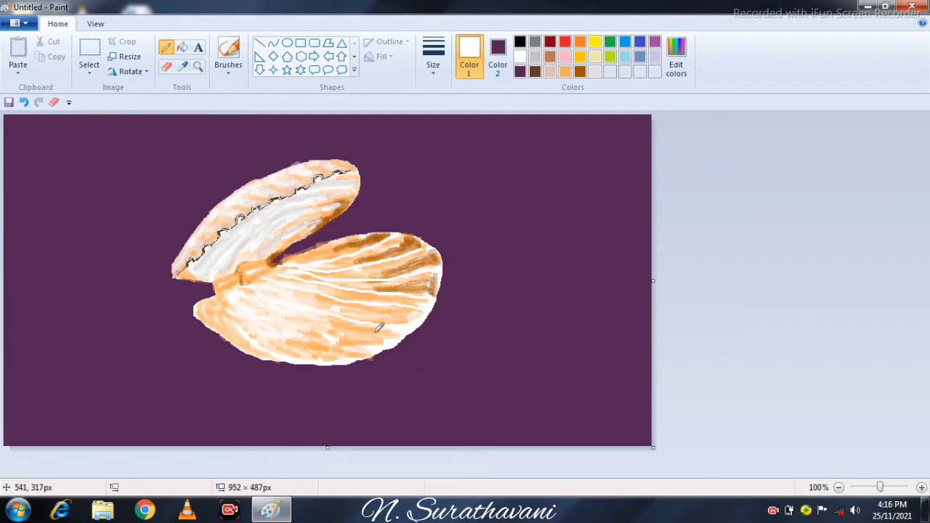
left_click_drag(349, 338, 275, 295)
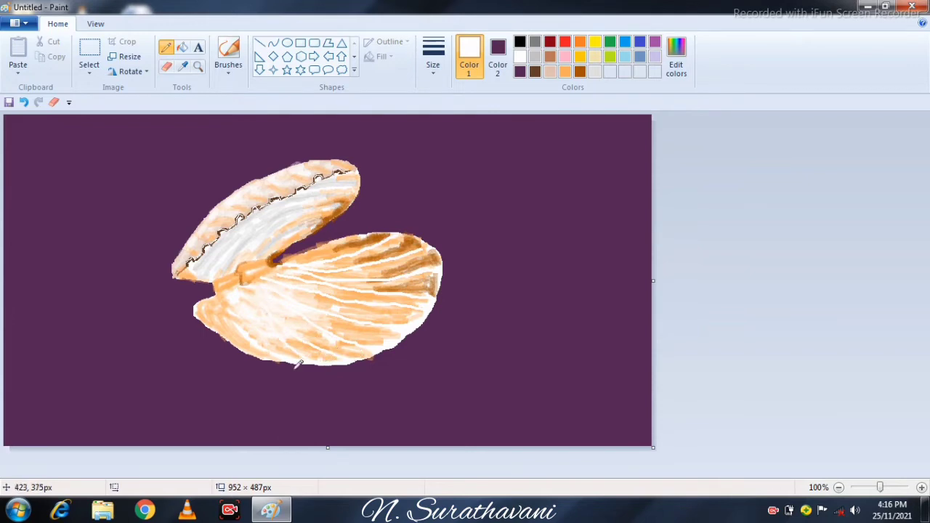
Step: Brush orange-brown shading strokes between the white ribs in the lower half of the lower shell
left_click(579, 72)
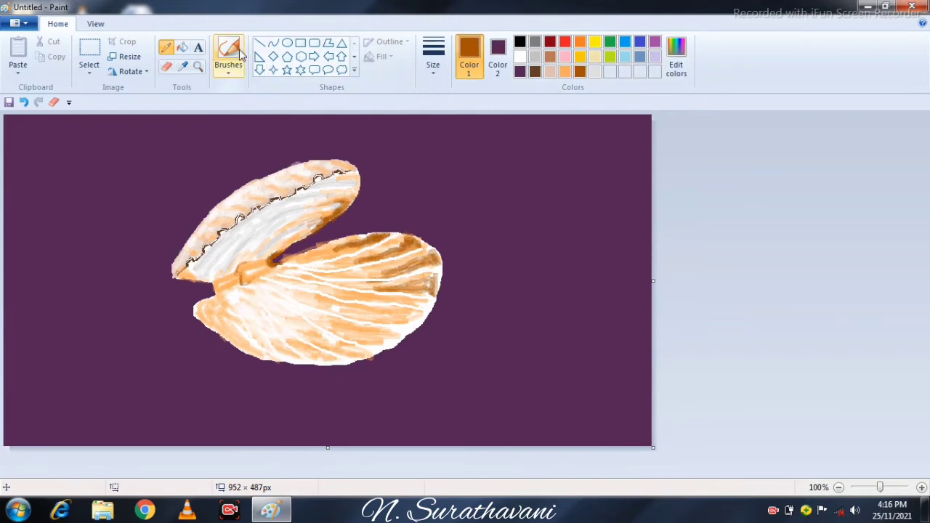
left_click(228, 51)
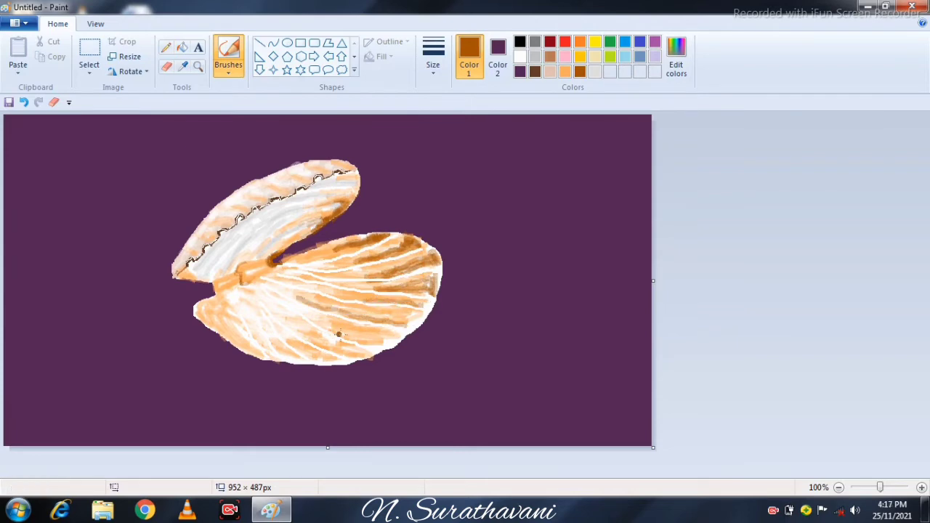
mouse_move(347, 335)
left_mouse_down()
mouse_move(315, 319)
mouse_move(346, 356)
mouse_move(272, 308)
mouse_move(336, 352)
mouse_move(281, 317)
left_mouse_up()
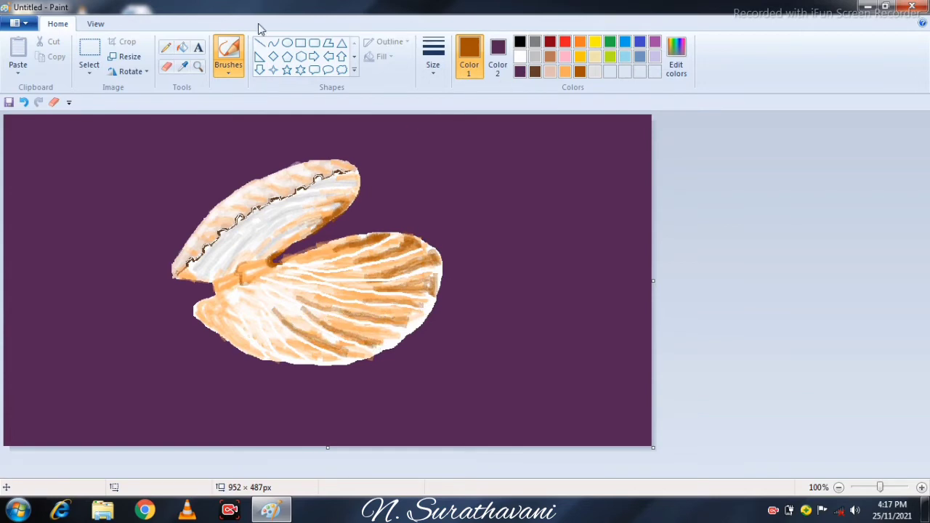
Step: Outline the lower shell's outer and bottom rim with a wavy orange-brown Pencil line at the second size
left_click(165, 47)
left_click(433, 54)
left_click(448, 128)
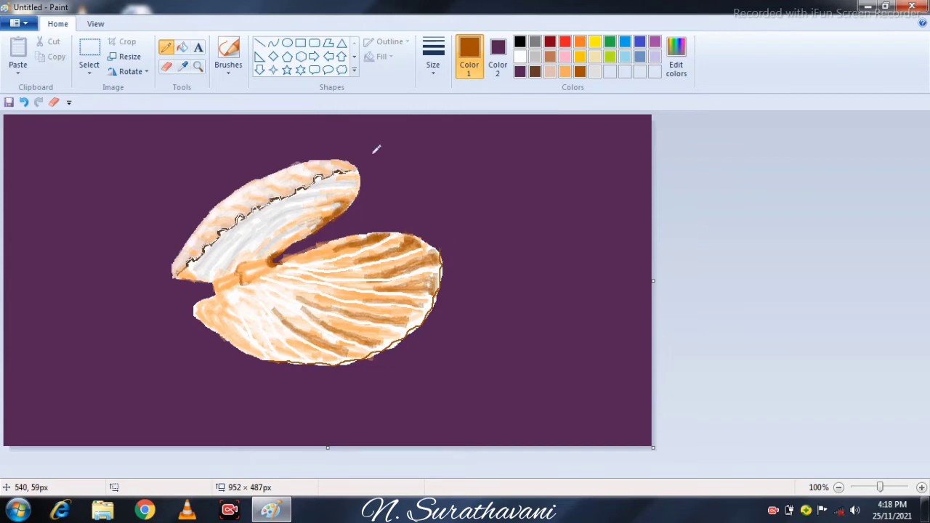
Step: Erase the paint outside the wavy outline along the lower shell's rim
left_click(166, 65)
left_click(197, 65)
left_click(376, 363)
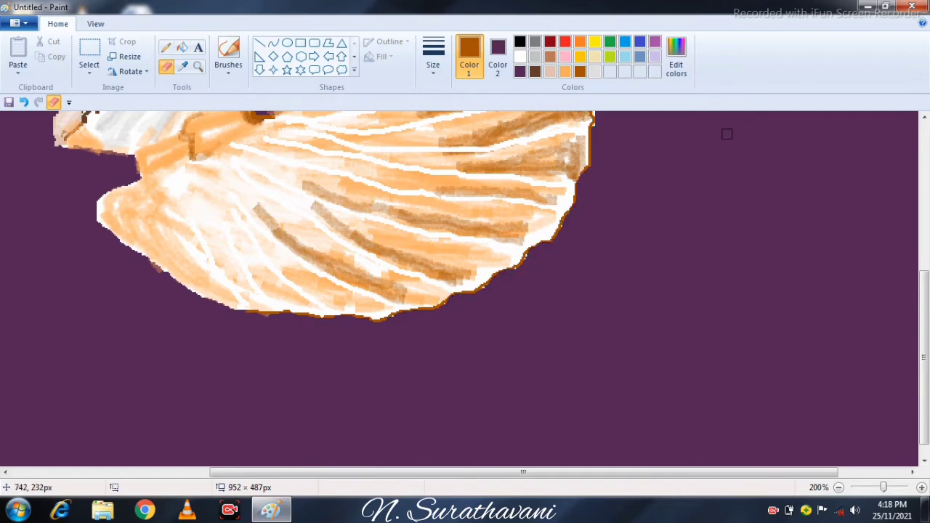
Step: Erase stray paint along the lower shell's upper and hinge-side edges and around the upper shell's outer edge
scroll(726, 133, "up", 3)
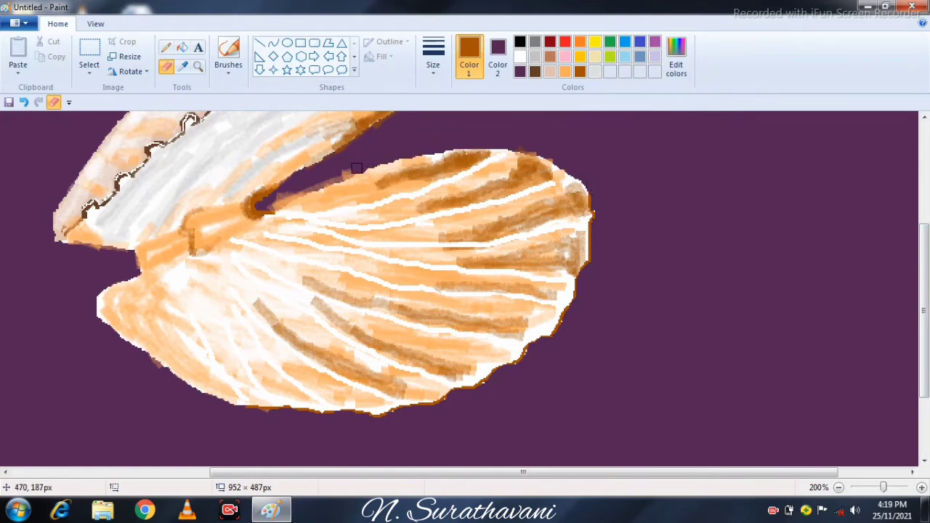
left_click_drag(356, 168, 276, 202)
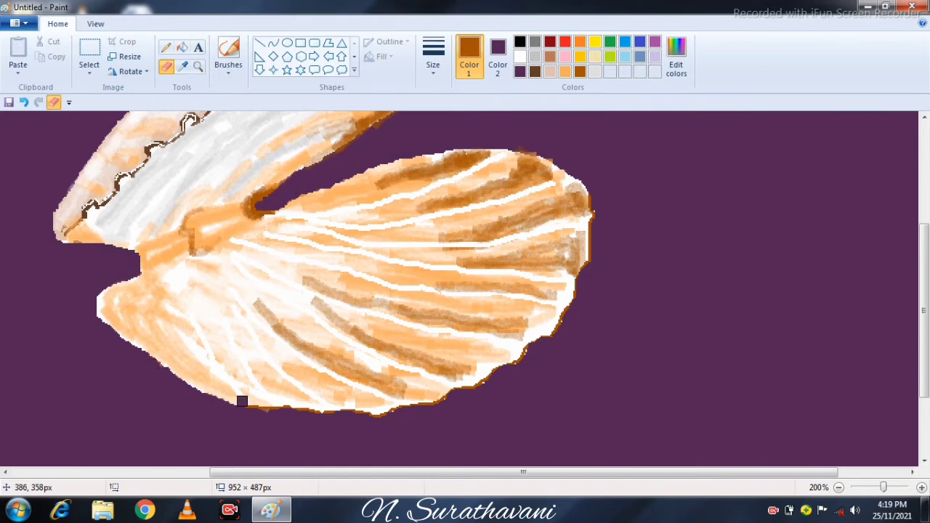
scroll(518, 308, "up", 5)
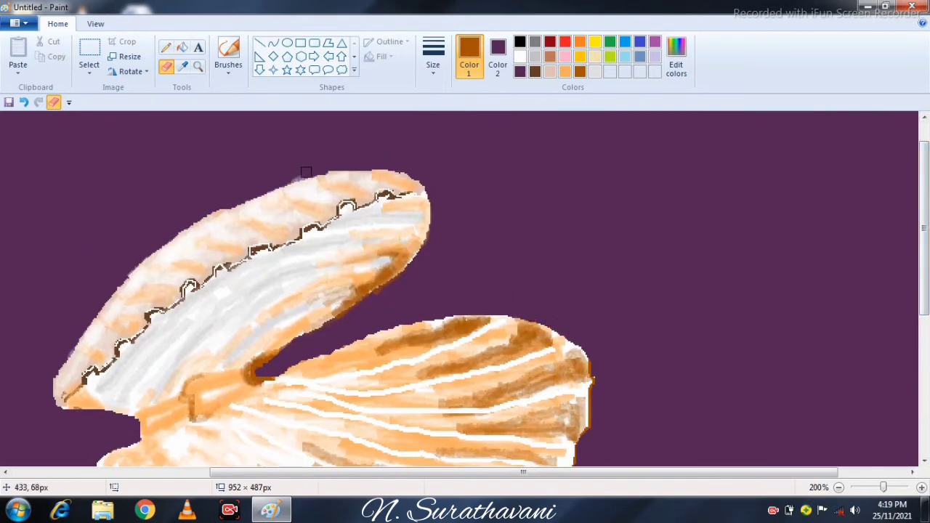
left_click(95, 23)
left_click(45, 45)
left_click(57, 23)
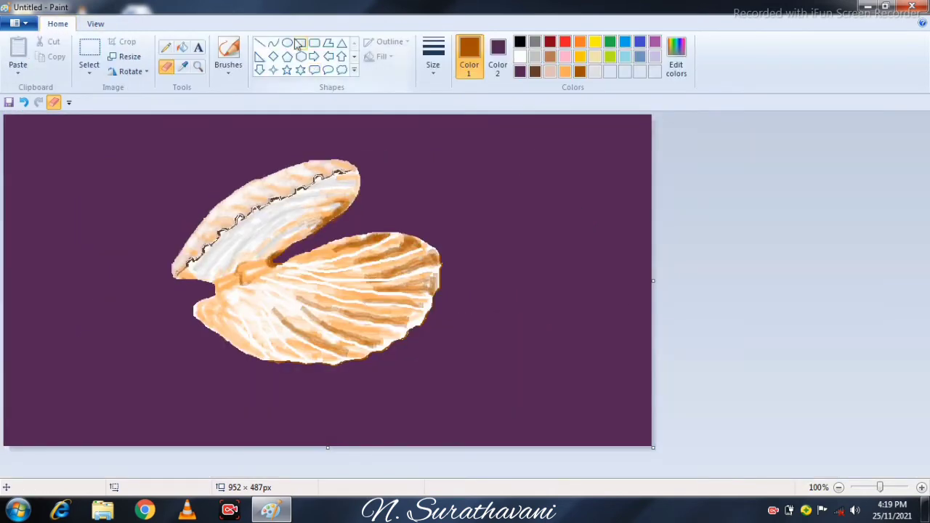
Step: Draw a white circle of about 79 × 75 px on the background beside the shell and fill it with white
left_click(287, 42)
left_click(520, 57)
left_click_drag(471, 163, 522, 216)
left_click_drag(501, 190, 518, 206)
left_click(182, 47)
left_click(515, 204)
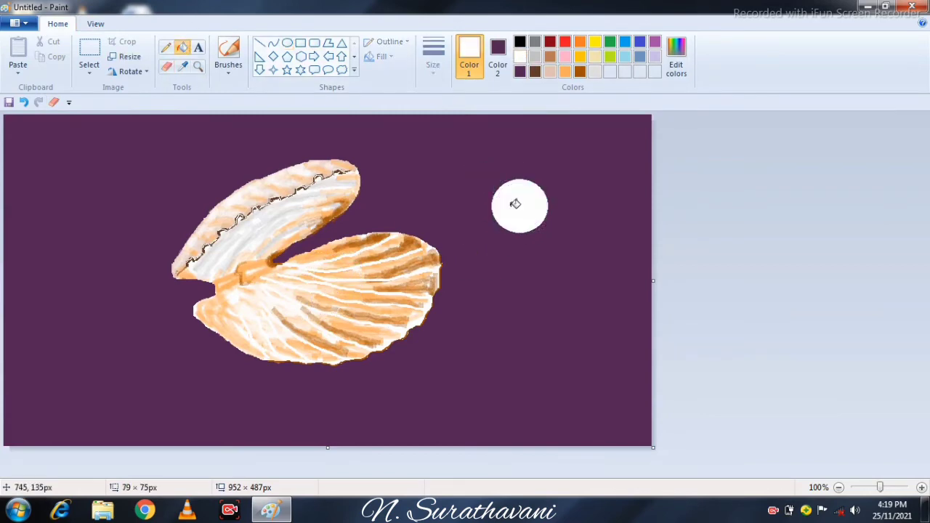
Step: Shade the white circle with light-grey strokes using the smallest brush size
left_click(535, 56)
left_click(228, 48)
left_click(433, 57)
left_click(463, 93)
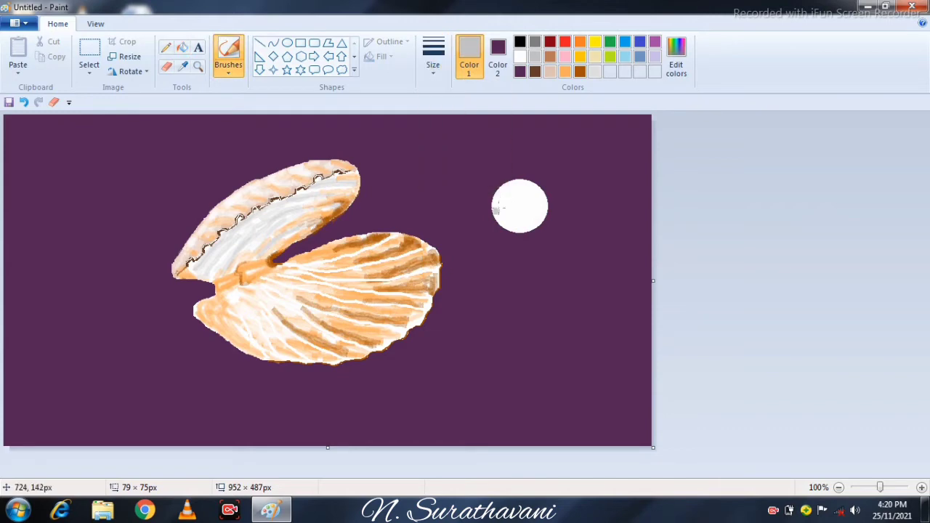
mouse_move(498, 196)
left_mouse_down()
mouse_move(515, 222)
mouse_move(535, 214)
mouse_move(525, 206)
mouse_move(529, 193)
mouse_move(514, 188)
mouse_move(537, 203)
mouse_move(503, 210)
mouse_move(529, 185)
mouse_move(532, 202)
left_mouse_up()
Step: Blend a custom grey, beige and white into the circle to shade it as a pearl
left_click(676, 59)
left_click(610, 203)
left_click(334, 343)
left_click(550, 71)
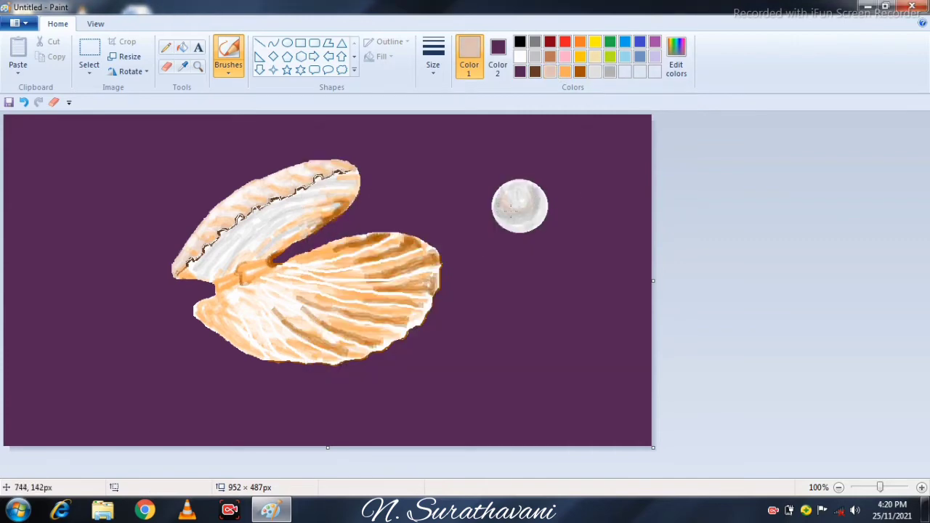
left_click(520, 57)
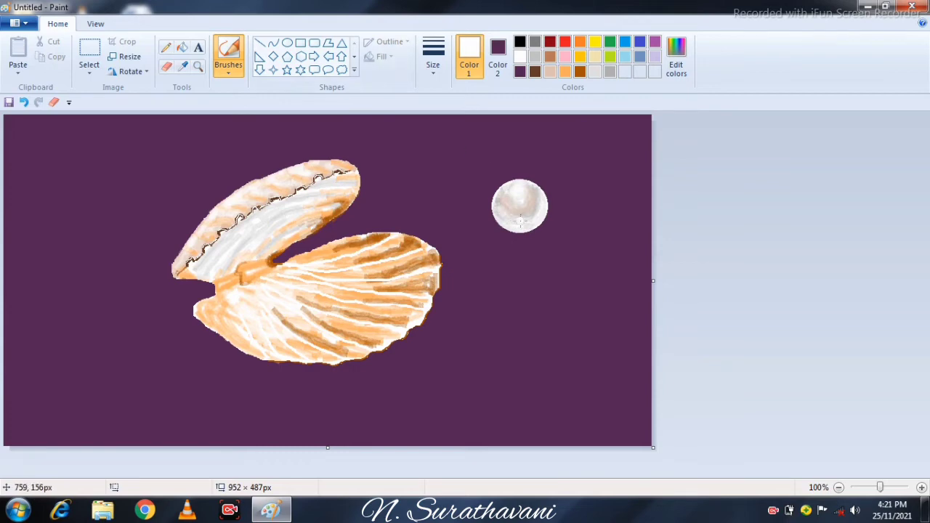
Step: Select the pearl with a rectangular selection, shift it slightly upward and turn on transparent selection
left_click(88, 50)
mouse_move(467, 145)
left_mouse_down()
mouse_move(556, 240)
mouse_move(357, 322)
mouse_move(557, 266)
mouse_move(530, 213)
left_mouse_up()
left_click(89, 71)
left_click(137, 195)
Step: Outline the pearl with a thin white ellipse at 200% zoom, adjusting the ellipse's sides to enclose the whole pearl
left_click(101, 24)
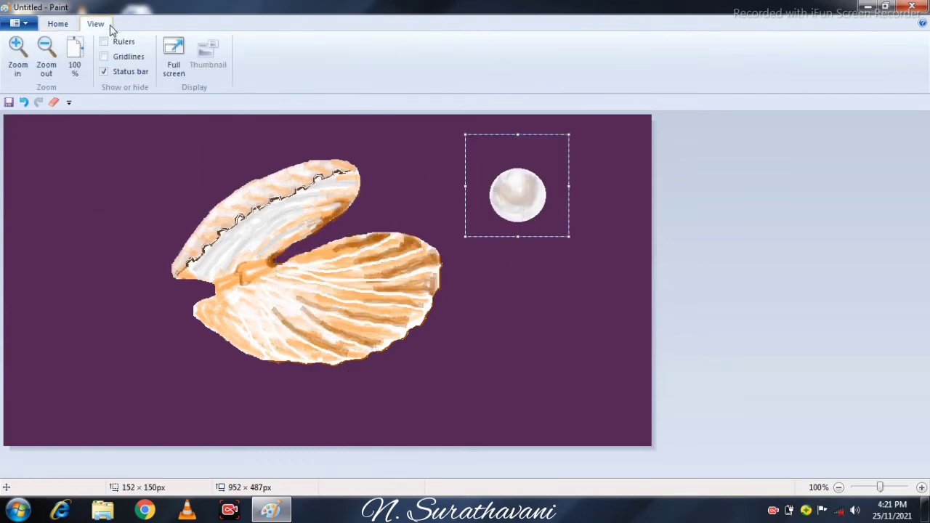
left_click(17, 55)
scroll(224, 293, "right", 5)
left_click(58, 23)
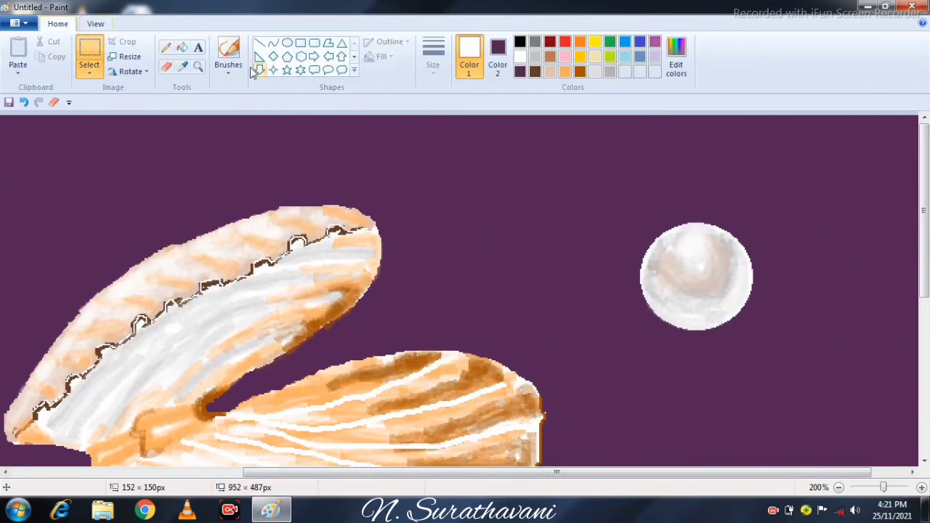
left_click(289, 44)
left_click_drag(639, 216, 752, 331)
left_click(433, 63)
left_click(464, 120)
left_click_drag(712, 280, 751, 273)
left_click_drag(695, 222, 697, 219)
left_click_drag(696, 328, 696, 332)
left_click(810, 292)
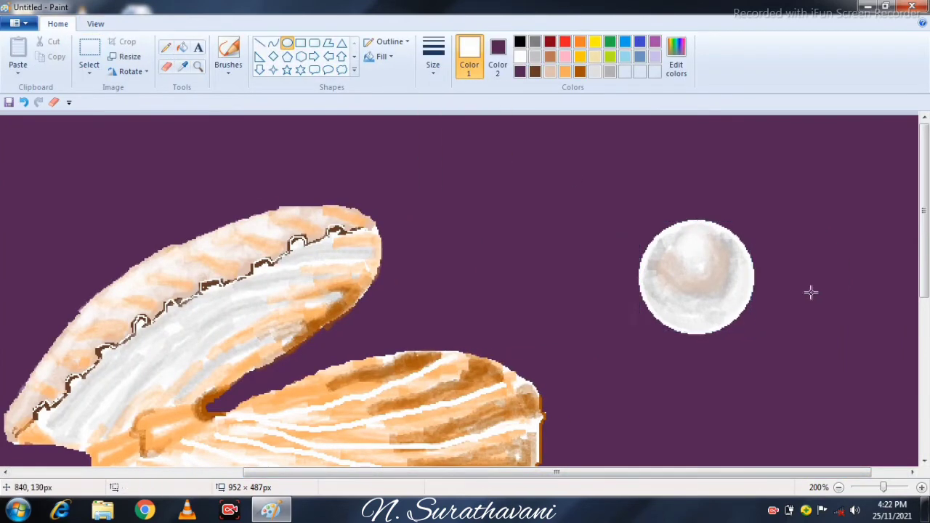
Step: Return the zoom to 100% and move the pearl slightly down and to the right on the purple background
left_click(95, 23)
left_click(75, 54)
left_click(57, 23)
left_click(89, 55)
left_click_drag(456, 136, 579, 234)
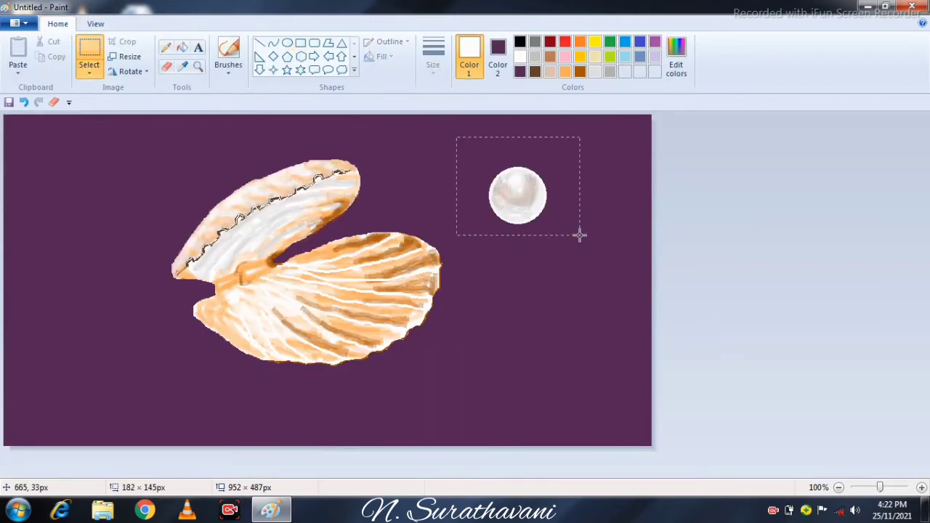
left_click_drag(543, 183, 559, 230)
Step: Mix a paler tint of the light orange and brush it over the lower shell's hinge side
left_click(549, 71)
left_click(452, 145)
left_click(565, 72)
left_click(675, 58)
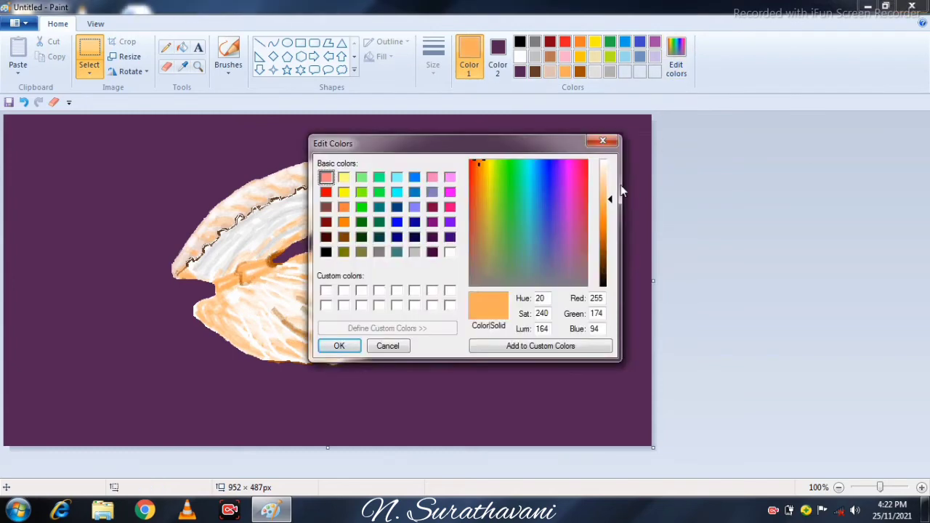
left_click(615, 183)
left_click(336, 345)
left_click(228, 52)
left_click(433, 64)
left_click(443, 148)
left_click_drag(277, 277, 284, 314)
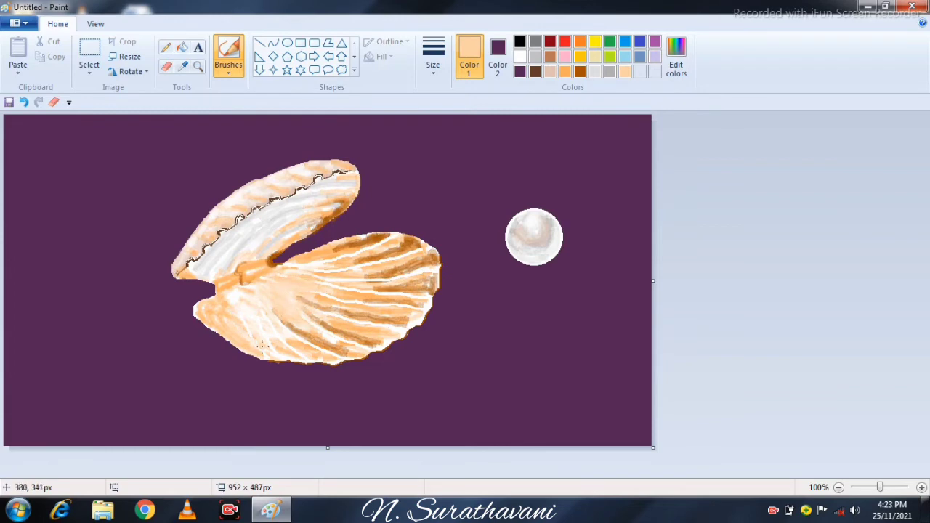
Step: Try placing the pearl on the middle of the lower shell, and undo the move
left_click(88, 54)
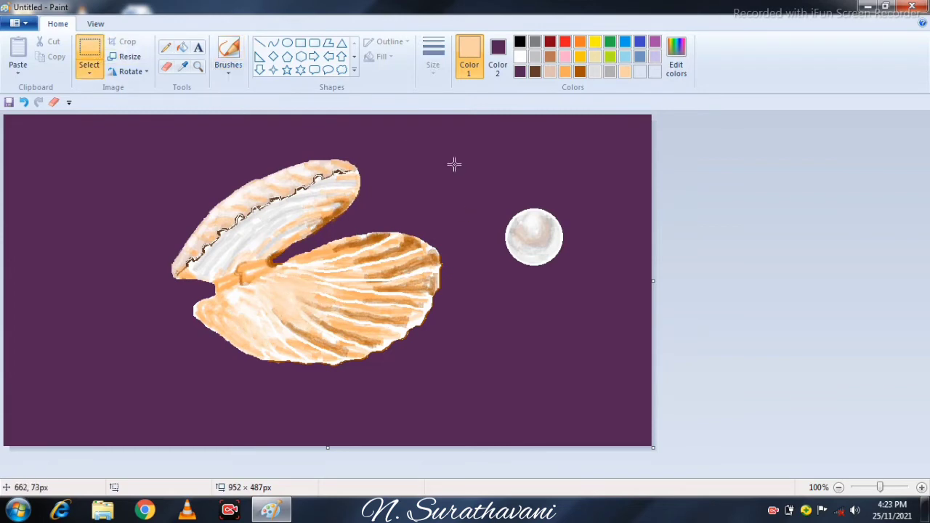
left_click_drag(453, 162, 584, 278)
mouse_move(554, 231)
left_mouse_down()
mouse_move(342, 279)
mouse_move(362, 296)
left_mouse_up()
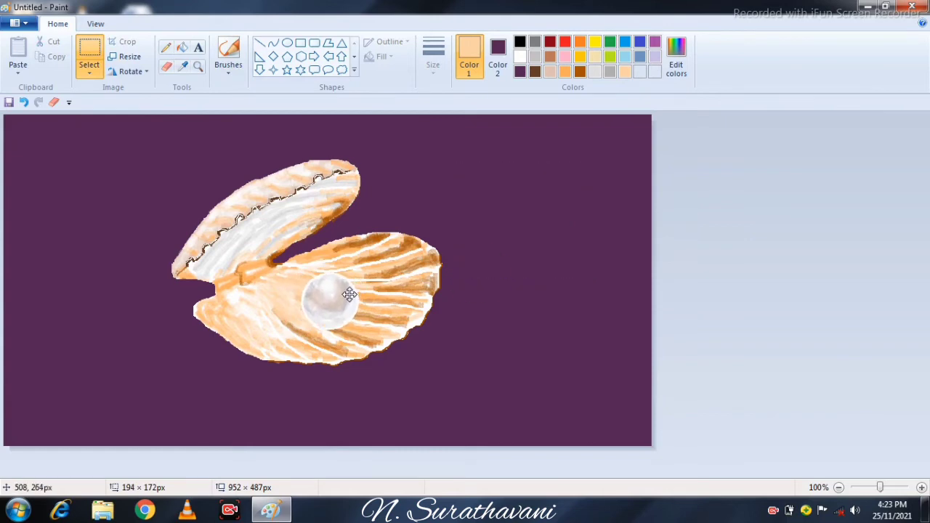
key("ctrl+z")
Step: Shade the lower shell's lower-left rim with brown brush strokes and blend them with light orange
left_click(228, 53)
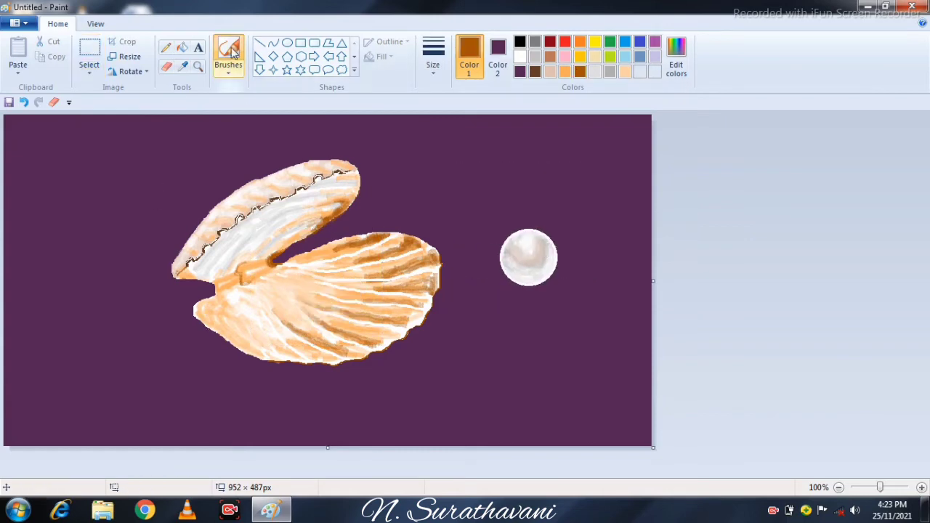
mouse_move(200, 308)
left_mouse_down()
mouse_move(223, 334)
mouse_move(200, 318)
mouse_move(263, 353)
mouse_move(232, 353)
mouse_move(298, 345)
mouse_move(259, 332)
mouse_move(335, 359)
left_mouse_up()
left_click_drag(334, 359, 257, 332)
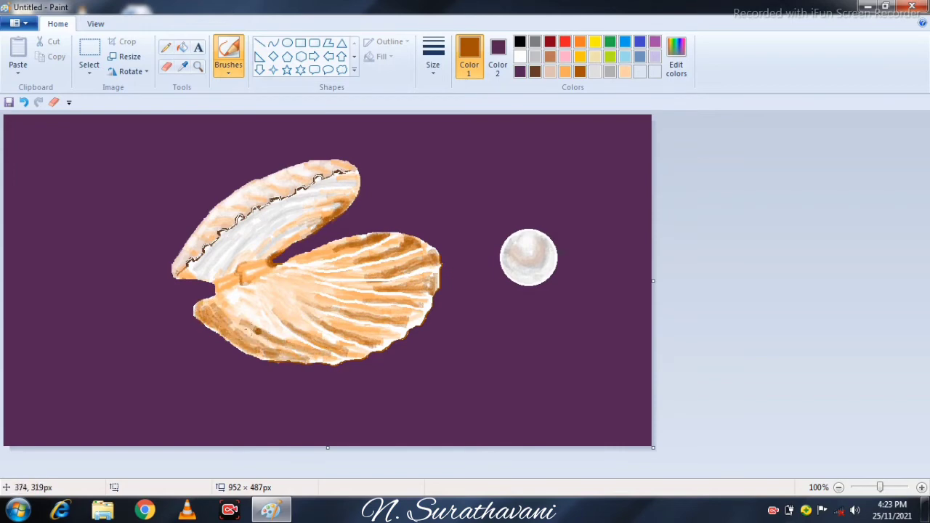
left_click(564, 71)
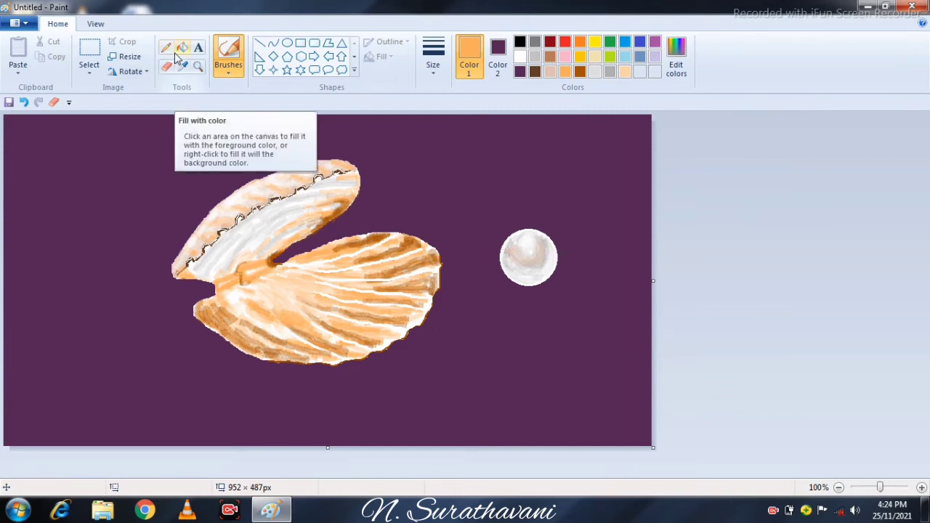
Step: Move the pearl onto the middle of the lower shell and brush light orange on the upper shell near the hinge
left_click(89, 52)
left_click_drag(463, 198, 578, 324)
mouse_move(535, 256)
left_mouse_down()
mouse_move(320, 297)
mouse_move(331, 291)
left_mouse_up()
left_click(434, 215)
left_click(228, 49)
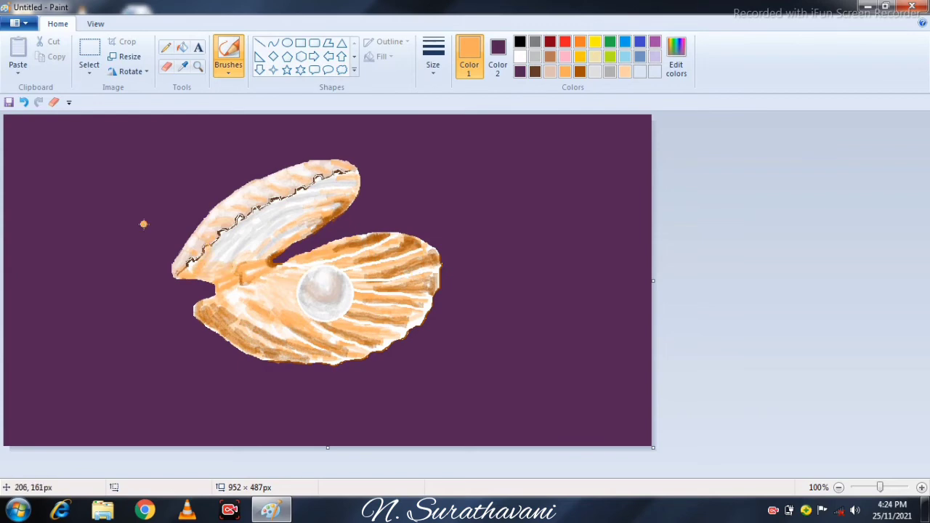
Step: Open a new blank Paint window and shorten its canvas to 994 × 481 px
left_click(16, 510)
left_click(65, 189)
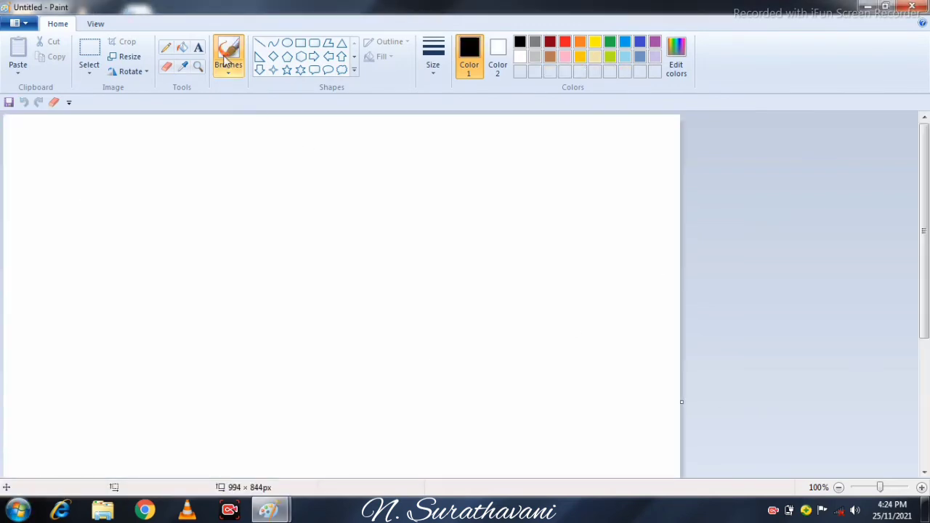
left_click_drag(920, 244, 921, 356)
left_click_drag(341, 471, 362, 225)
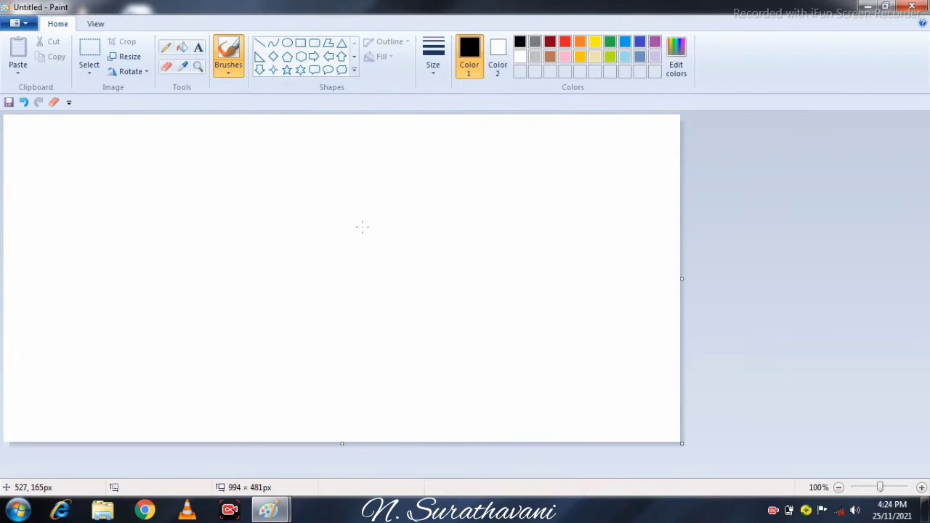
Step: Draw a blue diagonal line from the canvas's upper-right to lower-left corner and fill the area above it with blue
left_click(627, 45)
left_click(259, 43)
mouse_move(162, 314)
left_mouse_down()
mouse_move(680, 117)
mouse_move(8, 440)
left_mouse_up()
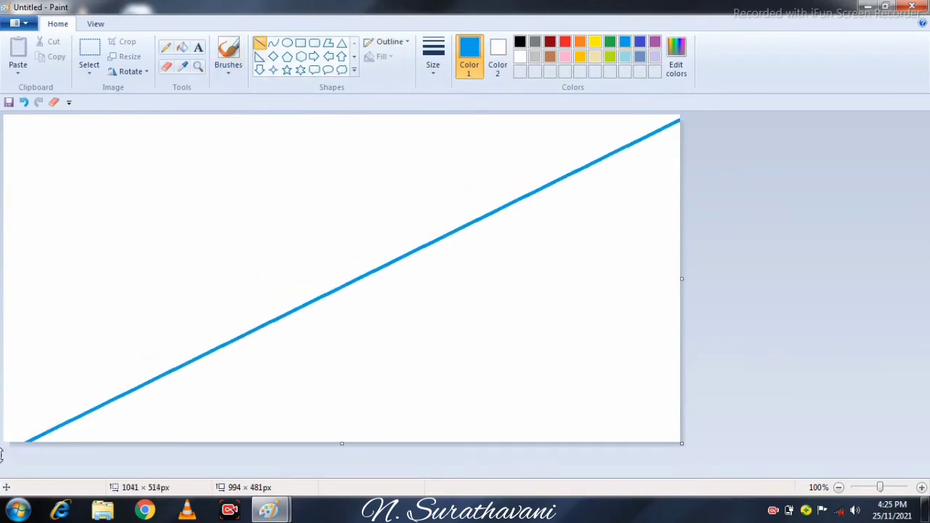
left_click(182, 47)
left_click(109, 181)
Step: Resize the image to 2 px wide and 555 px high without maintaining the aspect ratio
left_click(129, 56)
left_click(149, 106)
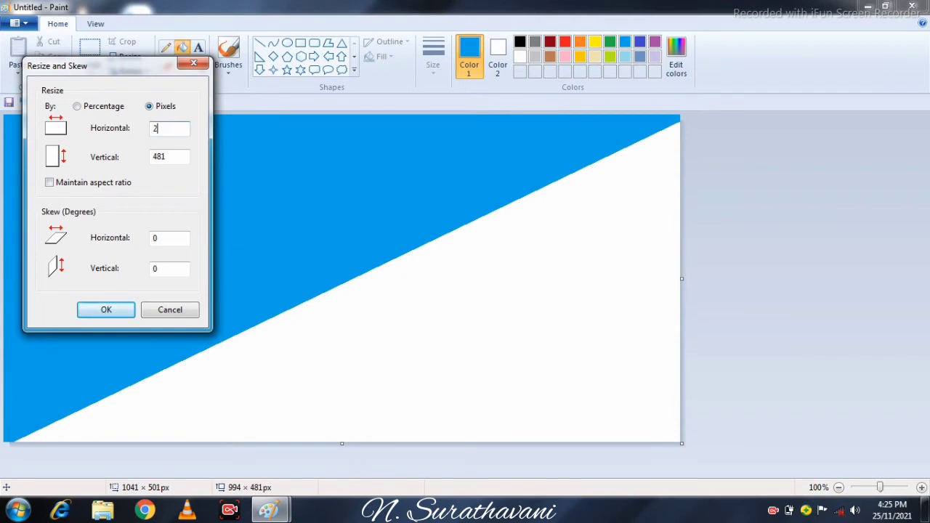
left_click(171, 156)
type("555")
left_click(116, 305)
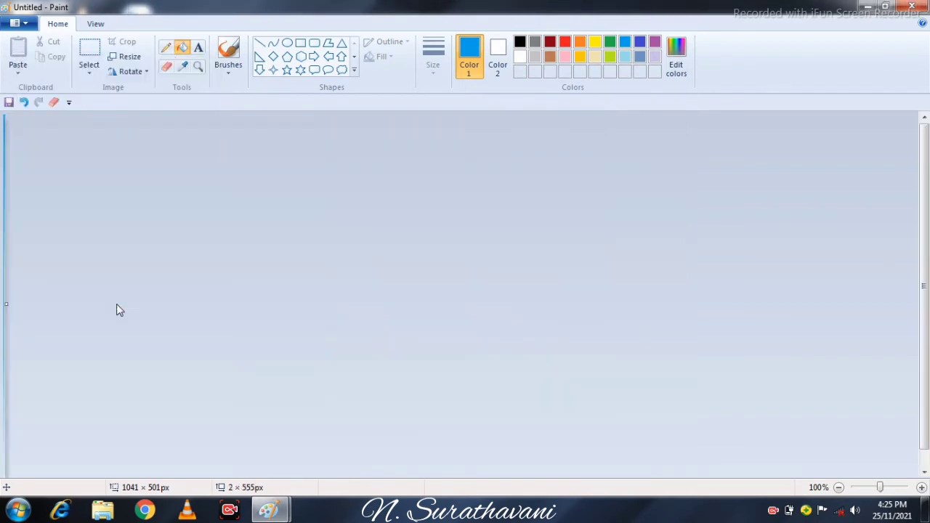
Step: Resize the image to 999 × 455 px to spread the blue into a vertical gradient
left_click(129, 56)
left_click(160, 108)
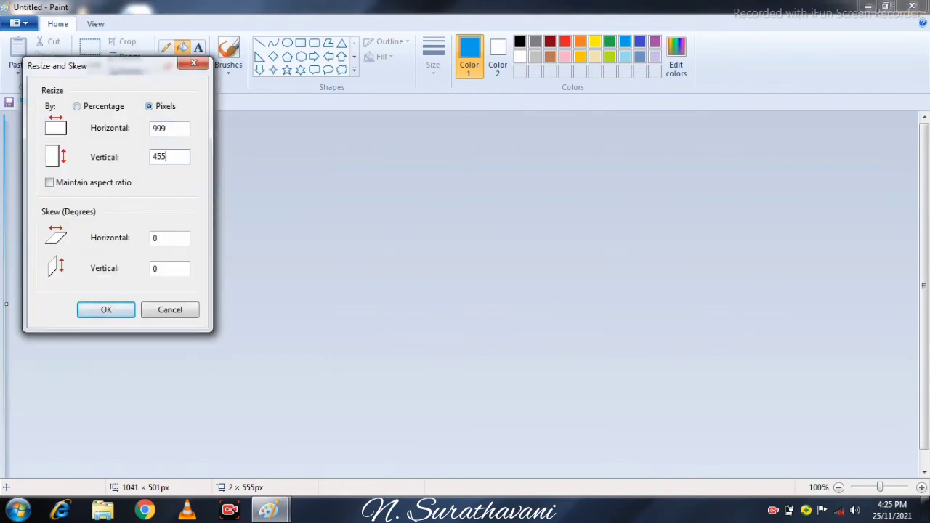
left_click(114, 306)
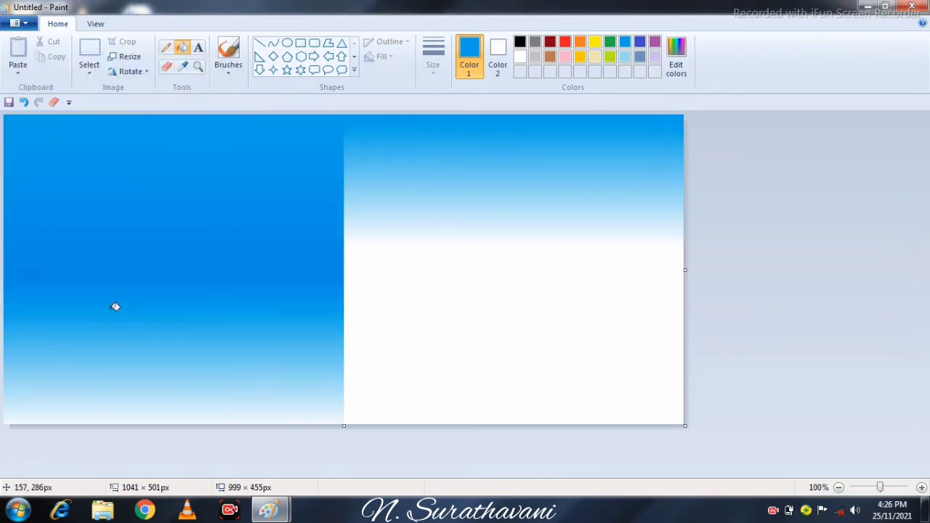
Step: Change the canvas width to 1170 px and stretch the lower part of the left gradient up to the canvas's top edge
left_click_drag(685, 269, 801, 301)
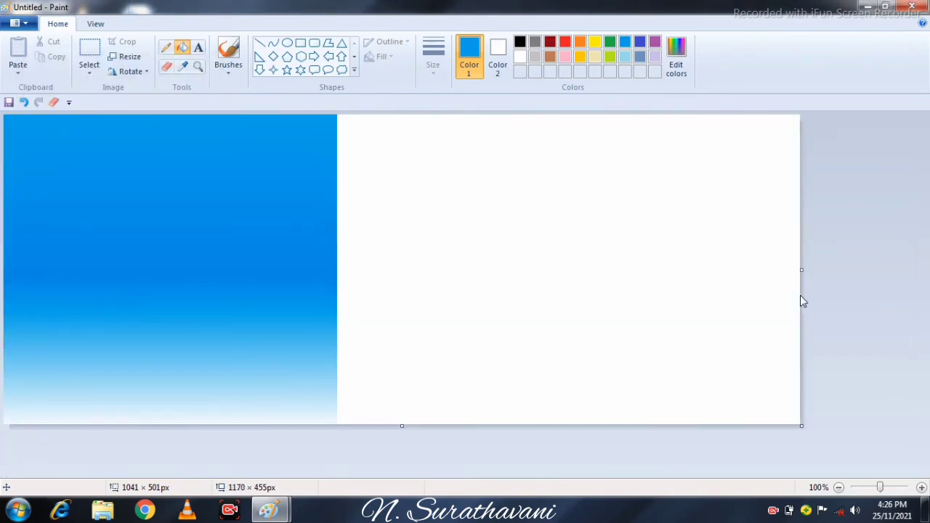
left_click(89, 55)
left_click_drag(3, 283, 331, 430)
left_click_drag(170, 283, 170, 113)
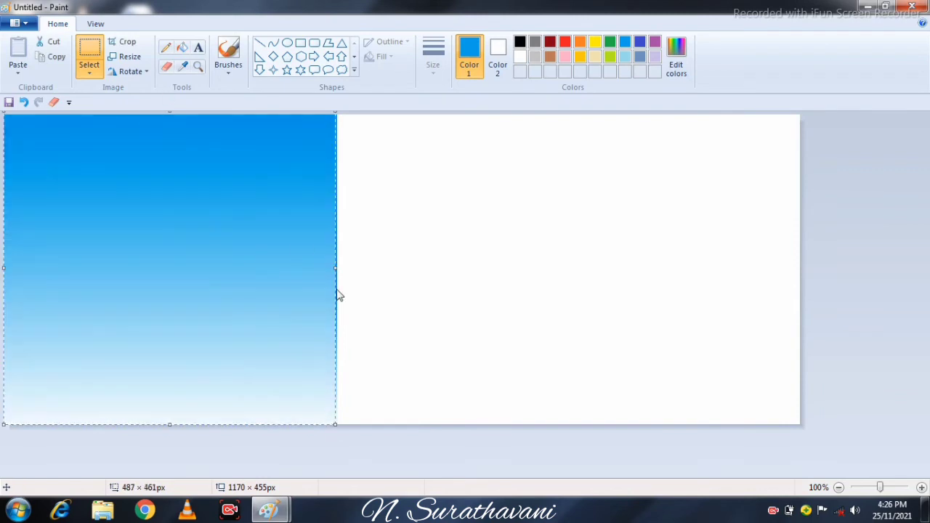
Step: Stretch the gradient across the canvas with a height of about 393 px, and trim the canvas to 964 px wide
left_click_drag(336, 295, 834, 349)
left_click_drag(417, 426, 421, 375)
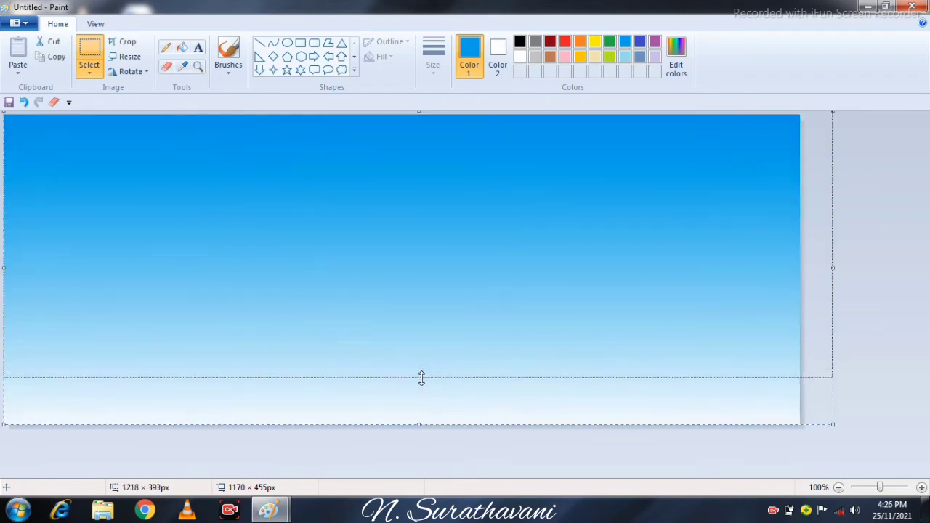
left_click(600, 464)
left_click_drag(802, 269, 661, 310)
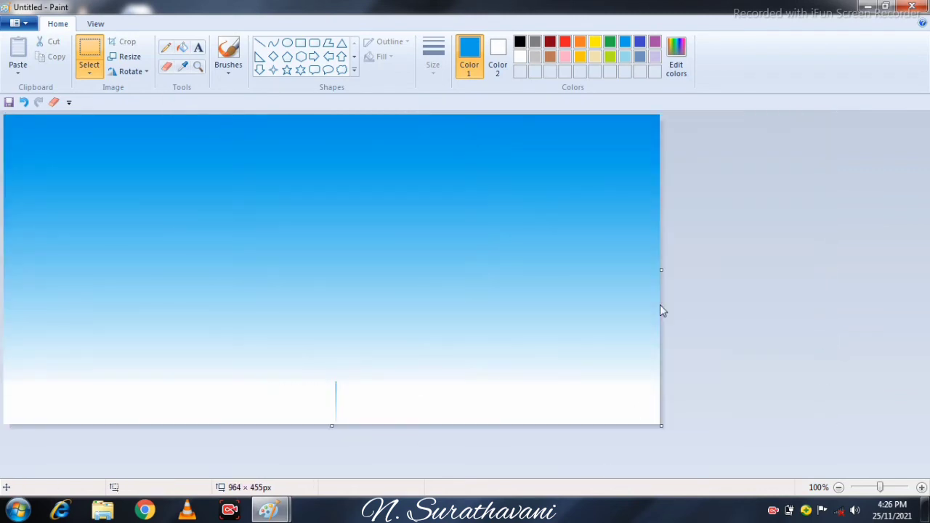
Step: Mix a light orange from the brown basic color and fill both halves of the white strip below the gradient
left_click(186, 47)
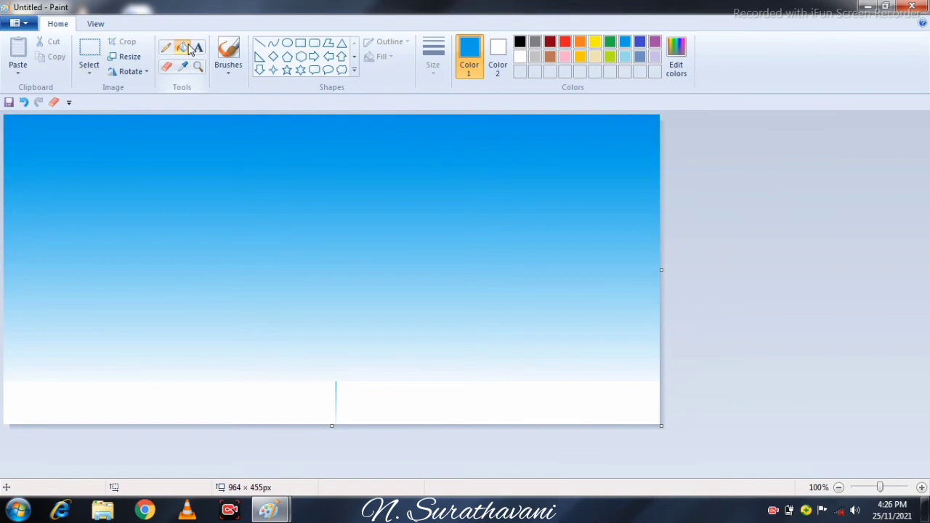
double_click(551, 59)
left_click(609, 201)
left_click(343, 207)
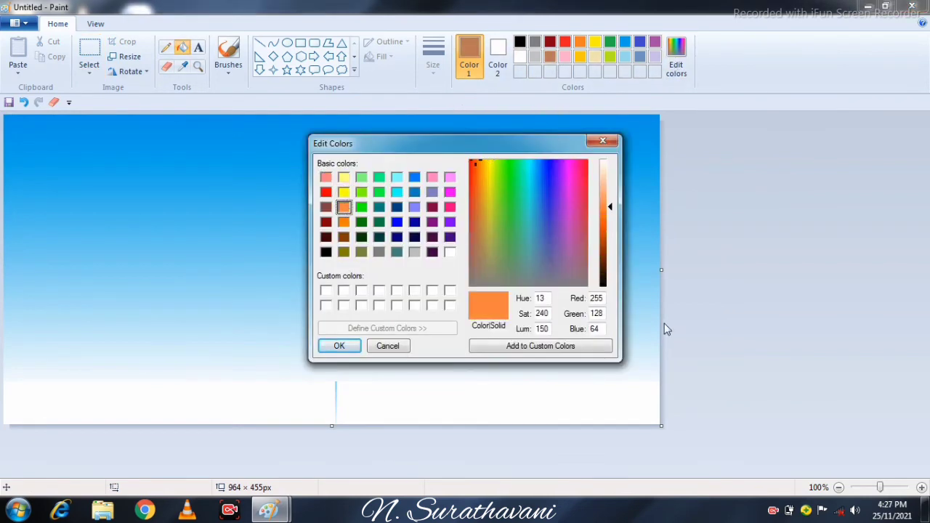
left_click(326, 207)
left_click(343, 222)
left_click(343, 192)
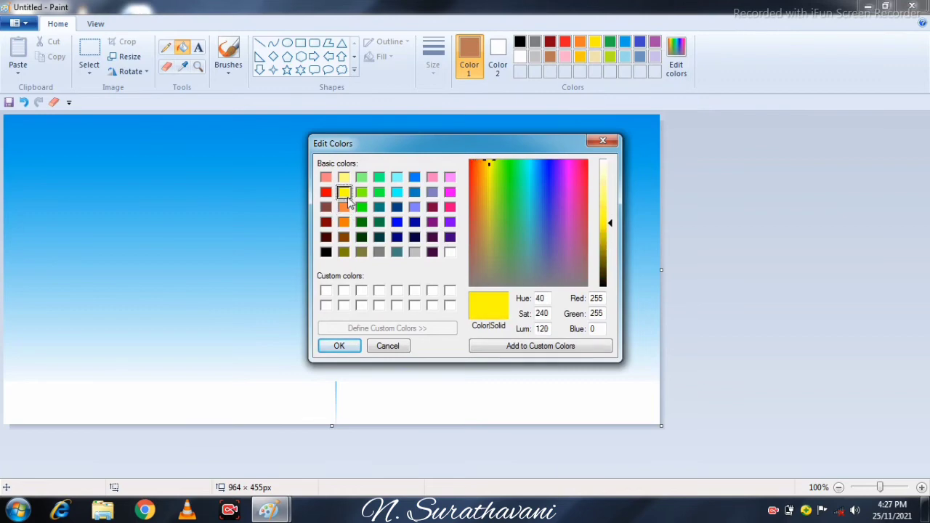
left_click(343, 237)
left_click(606, 200)
left_click(338, 346)
left_click(349, 396)
left_click(297, 383)
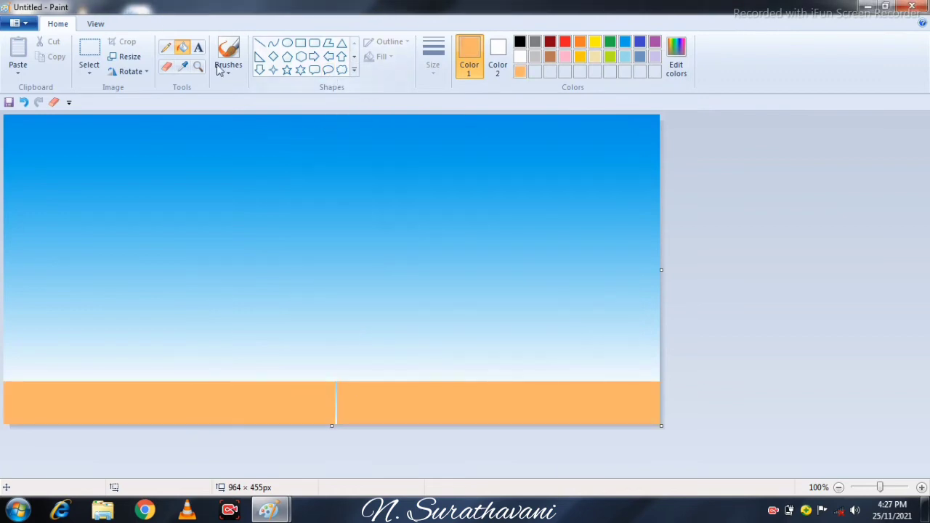
Step: Choose the airbrush and mix a custom beige with red 242, green 223 and blue 187
left_click(228, 65)
left_click(305, 102)
left_click(675, 58)
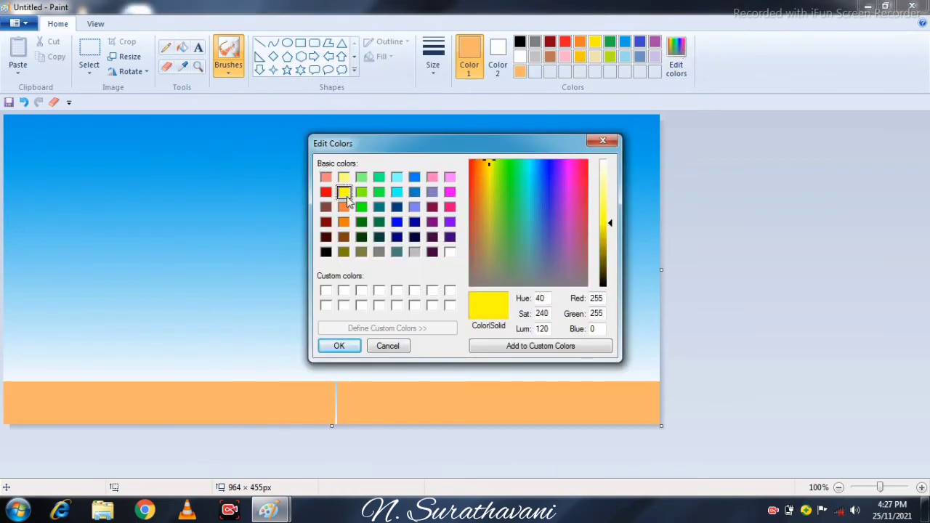
left_click(343, 222)
left_click(603, 195)
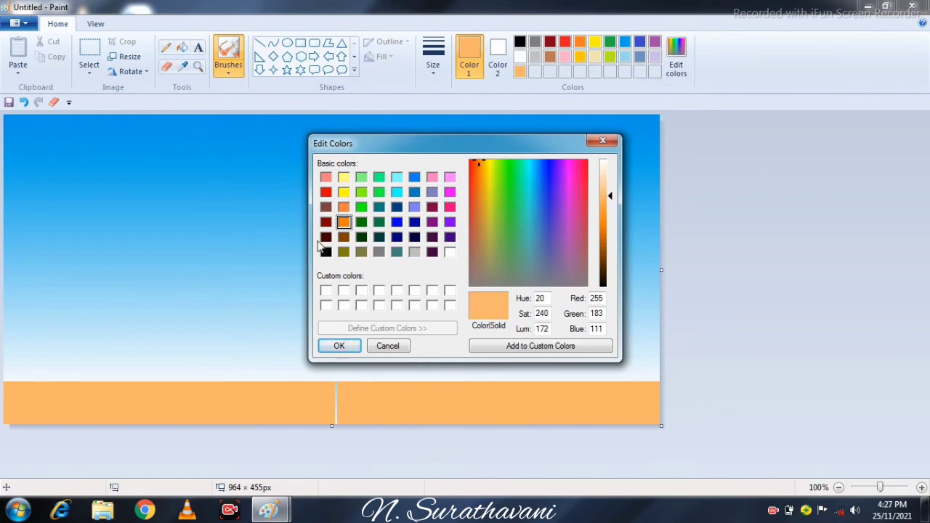
left_click(343, 236)
left_click(606, 189)
left_click(343, 192)
left_click(606, 180)
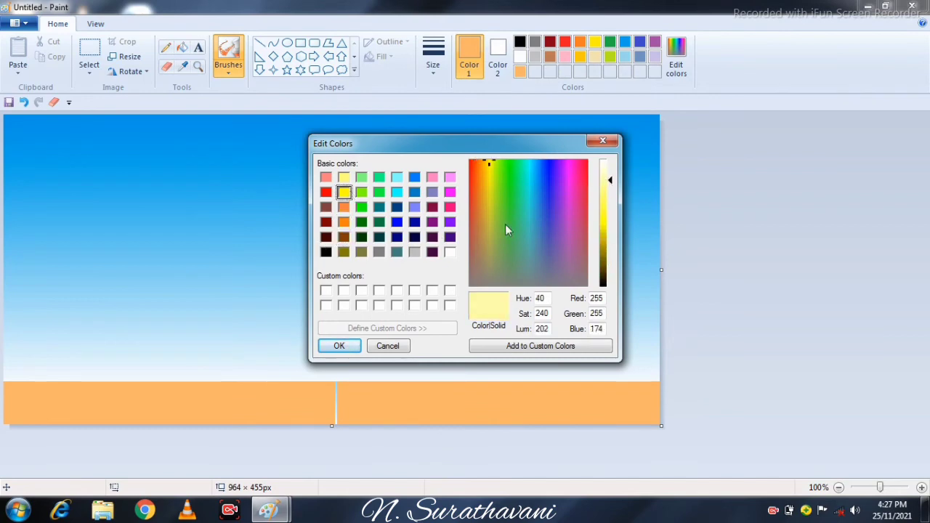
left_click_drag(507, 230, 482, 199)
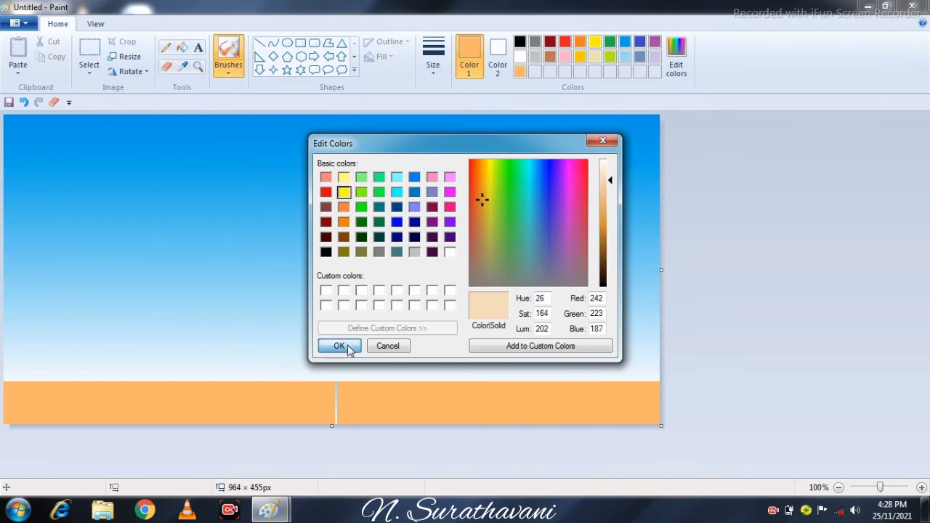
left_click(348, 346)
Step: Spray a small beige patch on the ground strip and fill both halves of the strip with beige
mouse_move(354, 378)
left_mouse_down()
mouse_move(388, 392)
mouse_move(367, 380)
left_mouse_up()
left_click(432, 58)
left_click(453, 181)
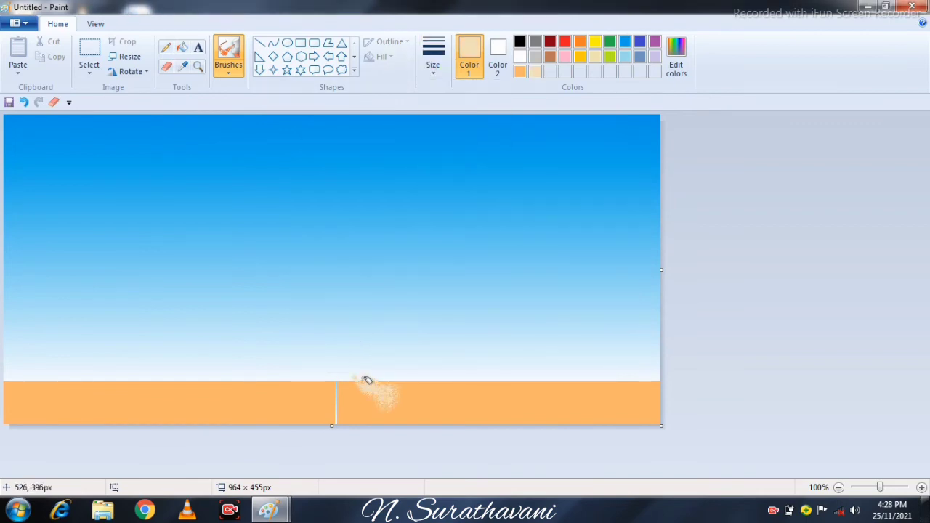
left_click(182, 47)
left_click(305, 403)
left_click(432, 400)
Step: Mix a darker tan, undo the last change, and airbrush a grainy sand texture over the ground strip's left half
left_click(675, 55)
left_click(608, 202)
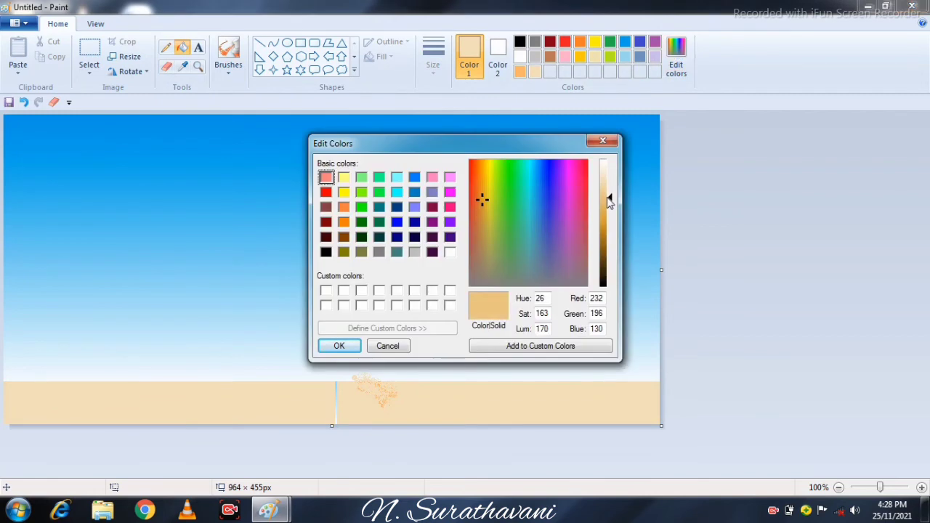
left_click(338, 345)
left_click(22, 103)
left_click(223, 48)
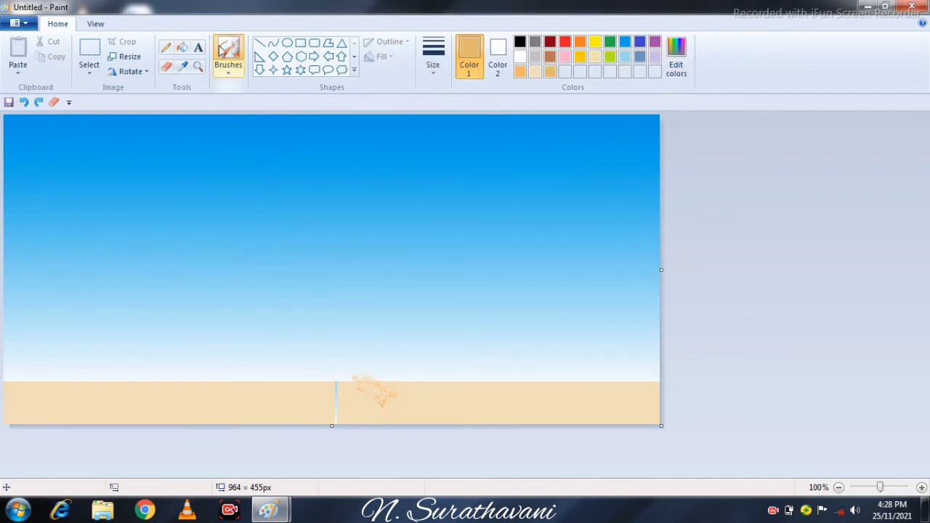
mouse_move(335, 389)
left_mouse_down()
mouse_move(299, 396)
mouse_move(327, 412)
mouse_move(275, 400)
mouse_move(254, 415)
mouse_move(293, 383)
mouse_move(305, 396)
mouse_move(246, 388)
mouse_move(218, 404)
mouse_move(246, 416)
mouse_move(231, 377)
mouse_move(291, 371)
mouse_move(259, 400)
mouse_move(192, 392)
mouse_move(223, 412)
mouse_move(158, 414)
mouse_move(168, 377)
mouse_move(175, 397)
mouse_move(205, 394)
mouse_move(129, 392)
mouse_move(105, 408)
mouse_move(125, 416)
mouse_move(99, 413)
mouse_move(119, 381)
mouse_move(134, 379)
mouse_move(9, 389)
mouse_move(43, 410)
mouse_move(75, 408)
left_mouse_up()
Step: Mix a dark golden brown and airbrush it over the sand texture on the ground strip's left half
left_click(676, 58)
left_click(613, 234)
left_click(336, 347)
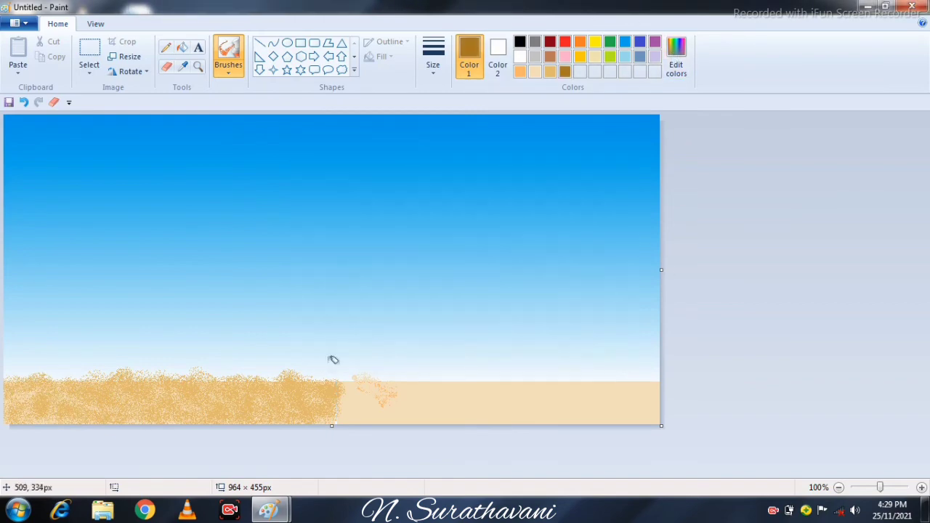
mouse_move(327, 396)
left_mouse_down()
mouse_move(255, 388)
mouse_move(248, 420)
mouse_move(138, 378)
mouse_move(73, 417)
mouse_move(38, 397)
mouse_move(135, 373)
mouse_move(259, 390)
mouse_move(240, 418)
left_mouse_up()
Step: Mix a light tan with red 235, green 206 and blue 152 and airbrush it over the left half's sand
left_click(675, 58)
left_click(602, 190)
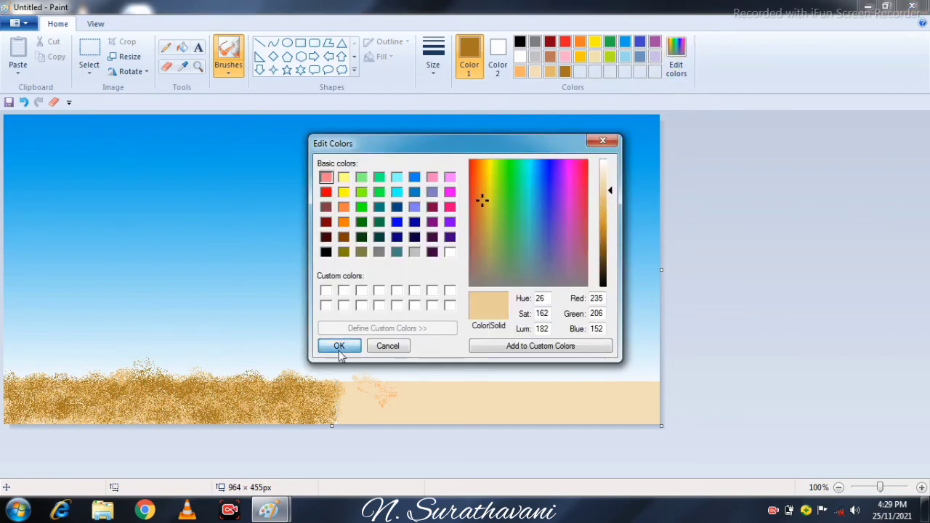
left_click(338, 345)
mouse_move(298, 392)
left_mouse_down()
mouse_move(212, 404)
mouse_move(147, 380)
mouse_move(86, 396)
left_mouse_up()
Step: Copy the sky and sand from the canvas's left part and paste it twice to cover the middle and right
left_click(88, 52)
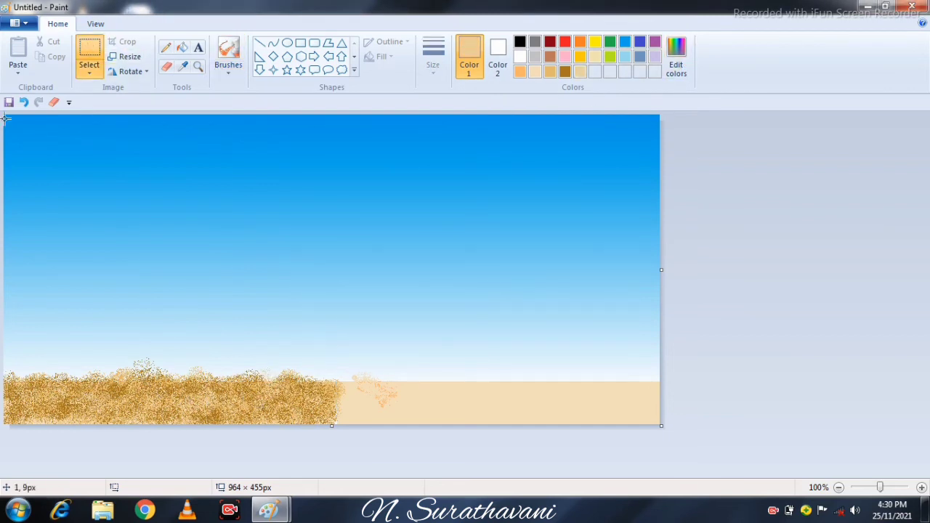
left_click_drag(5, 119, 249, 424)
left_click(50, 56)
left_click(17, 55)
left_click_drag(106, 271, 381, 273)
left_click(18, 55)
left_click_drag(86, 211, 647, 189)
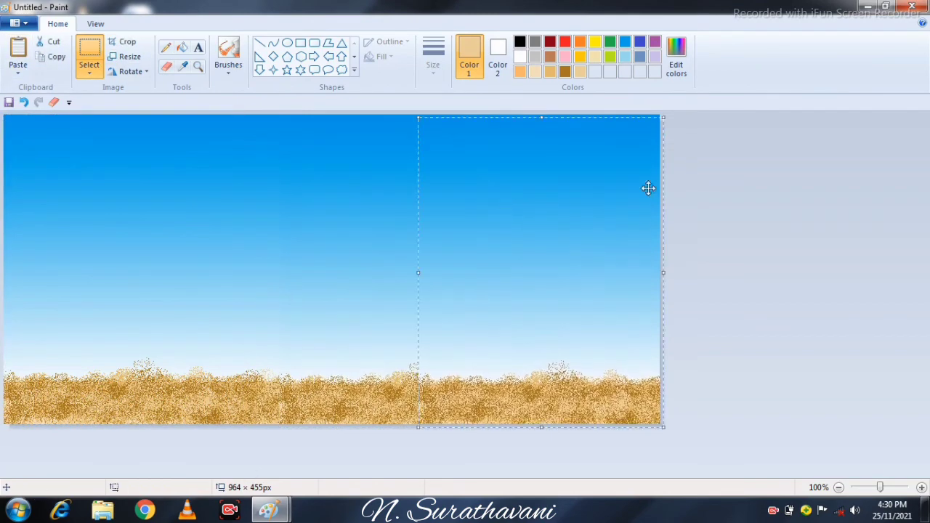
Step: Copy the full-width sand strip, paste it over the ground and deselect it
left_click_drag(5, 363, 696, 417)
left_click(51, 56)
left_click(17, 55)
left_click_drag(130, 131, 129, 379)
left_click(729, 125)
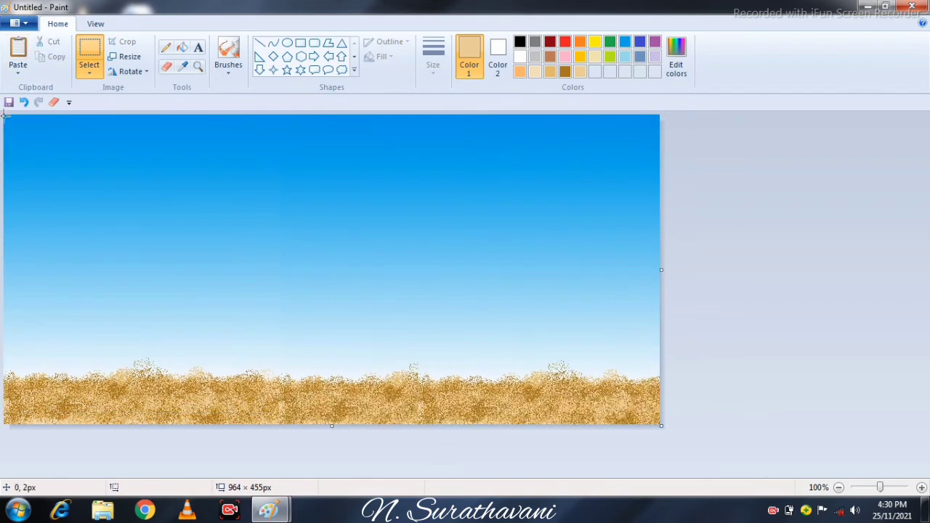
Step: Try to thicken the sand by pasting a copy of the whole picture higher up, and undo it
left_click_drag(5, 114, 650, 396)
left_click_drag(667, 424, 667, 423)
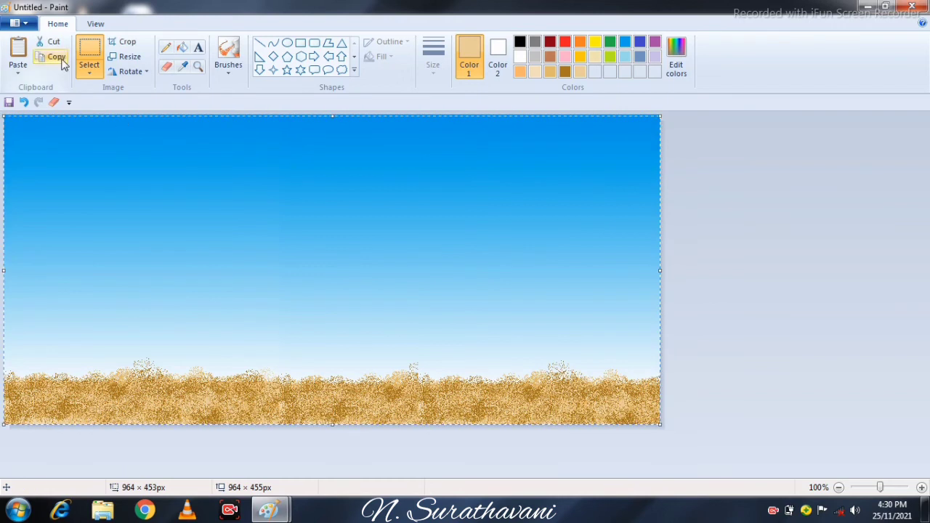
left_click(60, 59)
left_click(18, 52)
left_click_drag(150, 272, 150, 233)
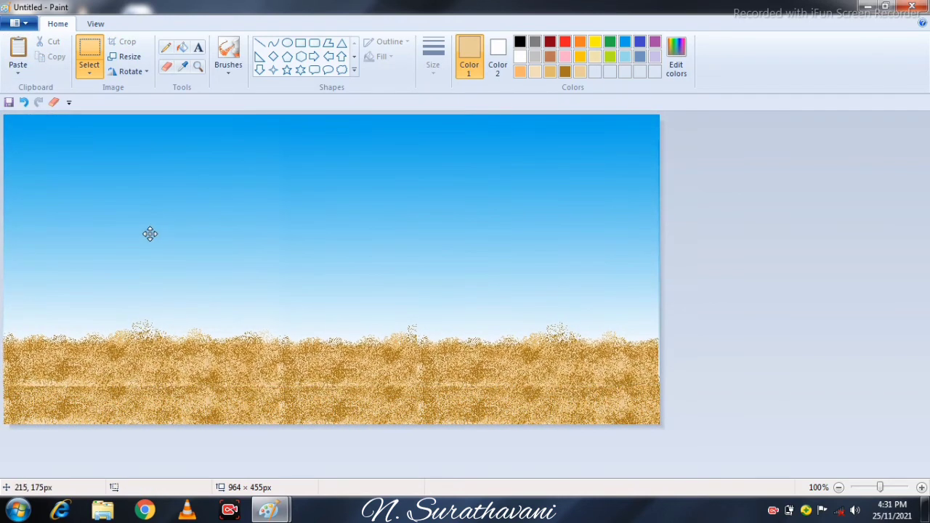
left_click(23, 102)
Step: Copy the picture without its lowest edge and paste it shifted upward to make the sand deeper
left_click_drag(4, 115, 690, 412)
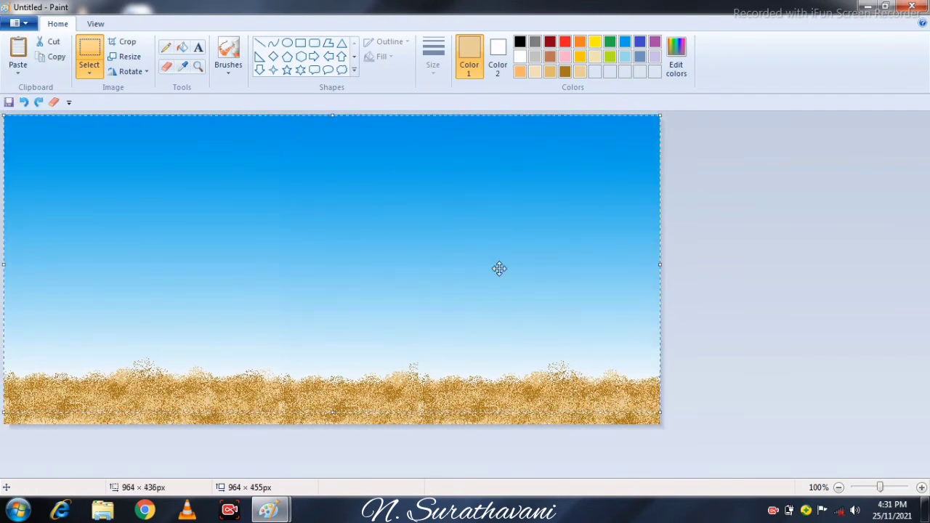
left_click(55, 57)
left_click(17, 48)
left_click_drag(127, 268, 55, 185)
Step: Paste the copy again slightly higher and stretch it to 1477 px wide so it covers the canvas width
left_click(25, 51)
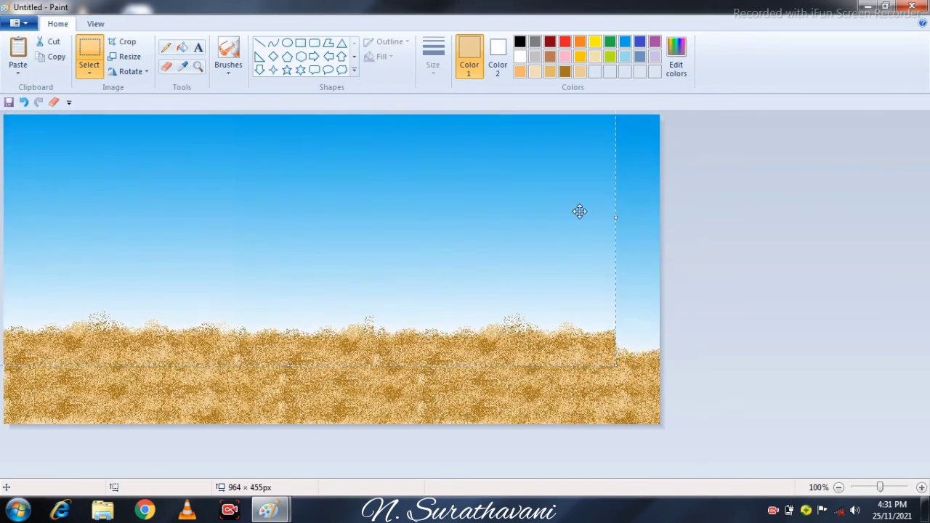
left_click_drag(614, 216, 772, 217)
left_click_drag(550, 277, 409, 269)
left_click_drag(631, 210, 836, 205)
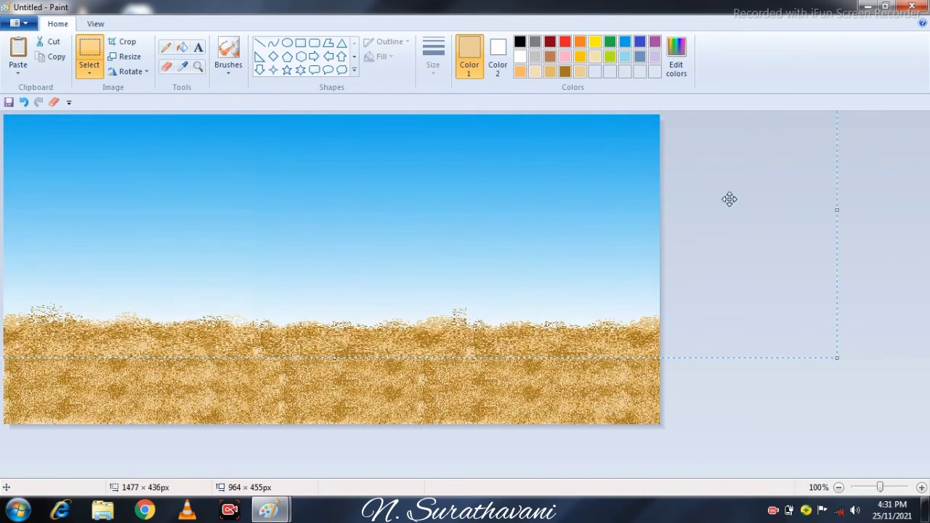
left_click(917, 220)
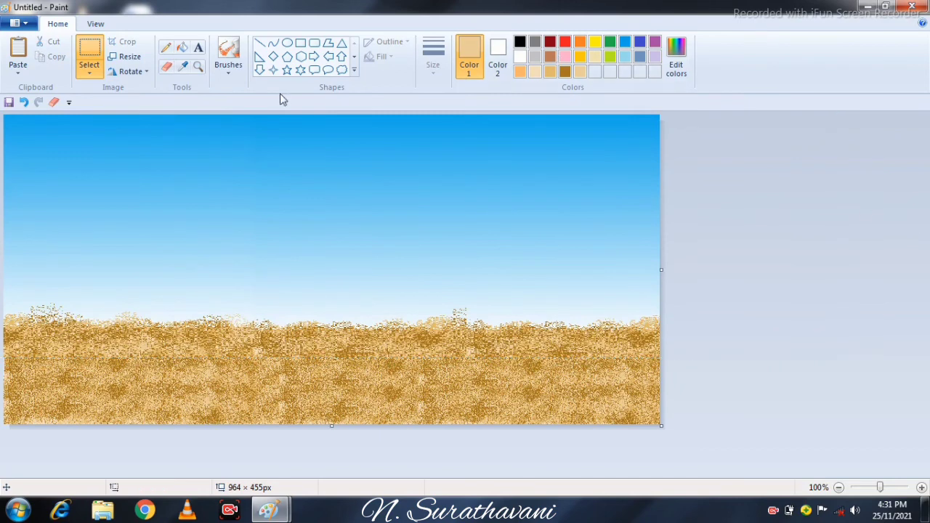
Step: Select the whole background and stretch it horizontally beyond the canvas's right edge
left_click_drag(4, 116, 716, 510)
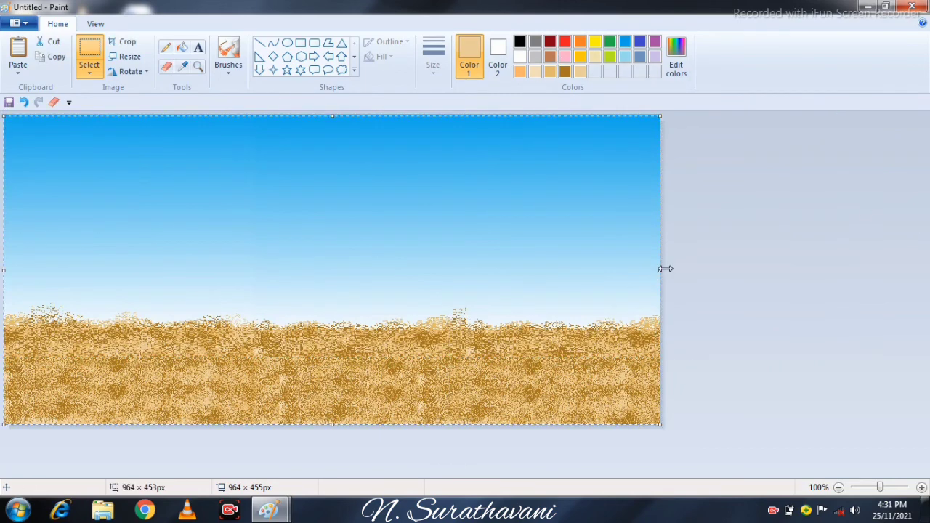
left_click_drag(661, 268, 921, 269)
left_click(483, 454)
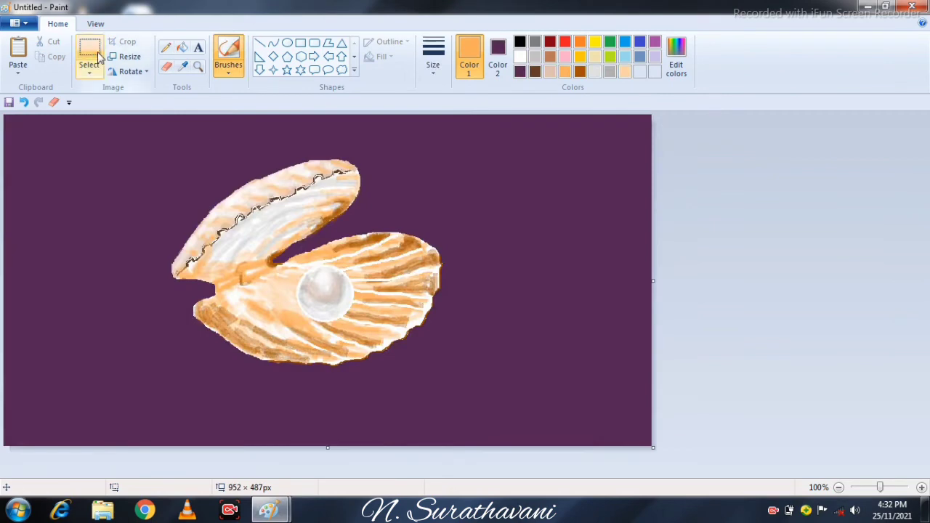
Step: Switch to the shell drawing, copy the shell with its green background and paste it into the beach picture
left_click(89, 57)
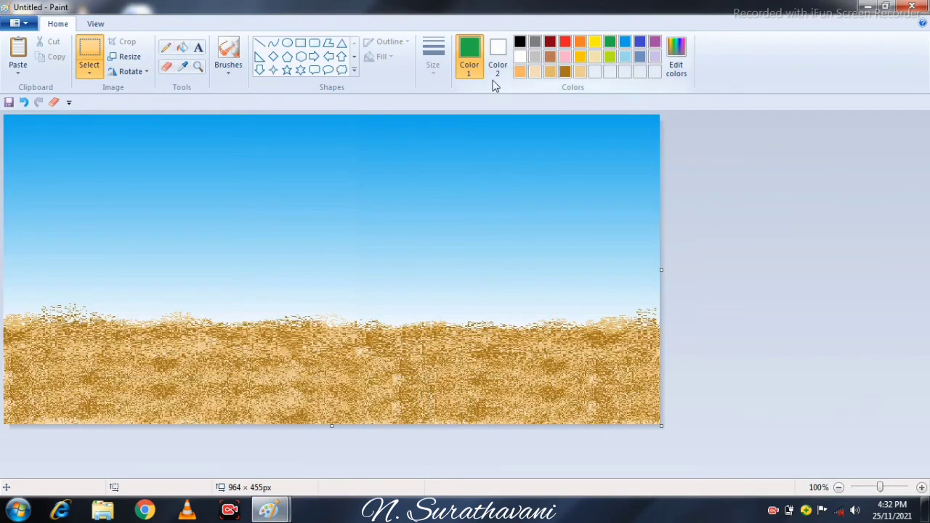
mouse_move(269, 510)
left_click(177, 439)
mouse_move(128, 130)
left_mouse_down()
mouse_move(378, 265)
mouse_move(499, 399)
left_mouse_up()
left_click(56, 57)
left_click(342, 436)
left_click(18, 59)
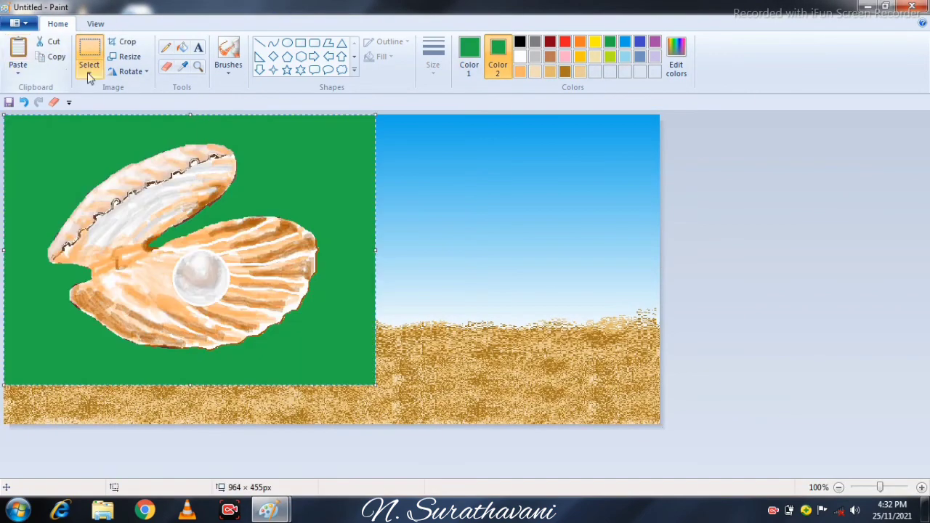
Step: Make the pasted shell's green background transparent and place the shell on the sand left of center
left_click(88, 76)
left_click(120, 198)
left_click_drag(179, 238, 281, 290)
left_click(72, 253)
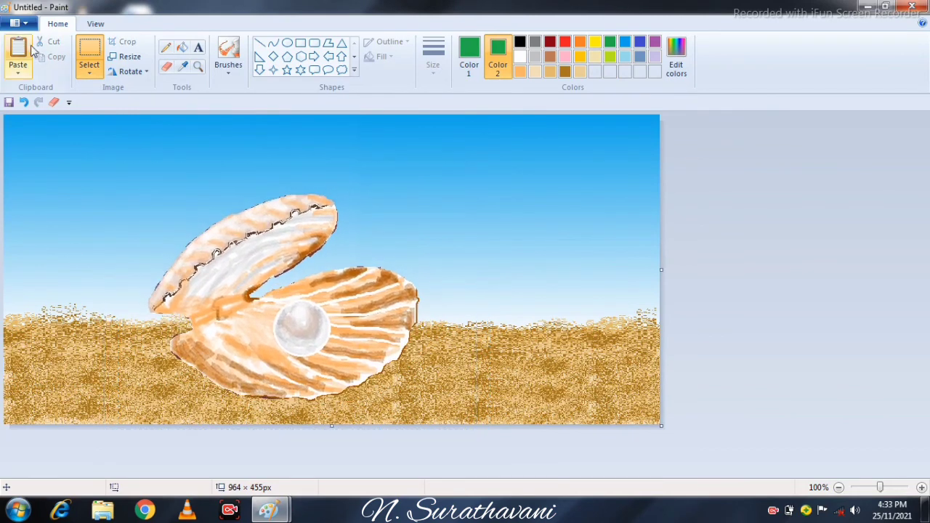
Step: Paste another shell, shrink it to about 67 × 64 px and place it on the sand near the canvas's left edge
left_click(22, 50)
left_click_drag(374, 385, 49, 159)
left_click_drag(32, 141, 51, 339)
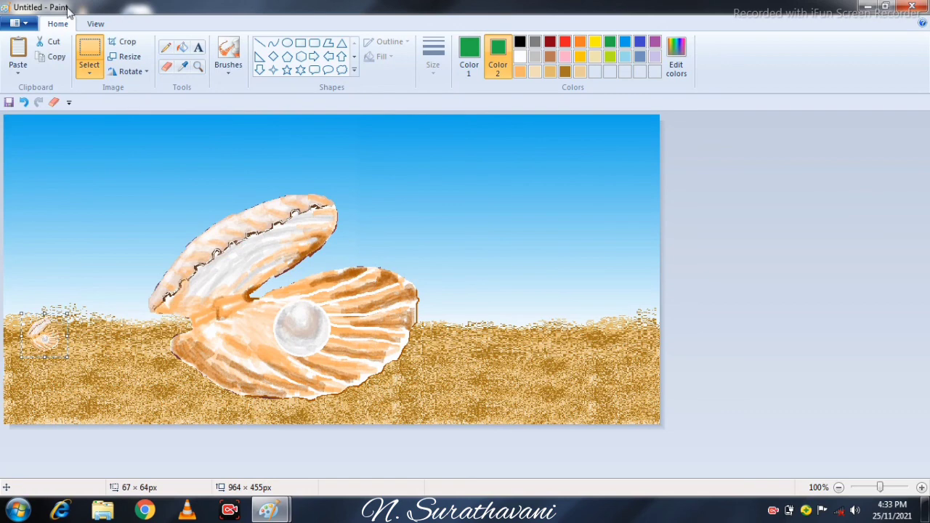
Step: Paste a third shell, shrink it to about 200 × 176 px and place it on the sand at the canvas's right side
left_click(18, 50)
left_click_drag(375, 385, 140, 234)
mouse_move(82, 205)
left_mouse_down()
mouse_move(563, 357)
mouse_move(619, 363)
left_mouse_up()
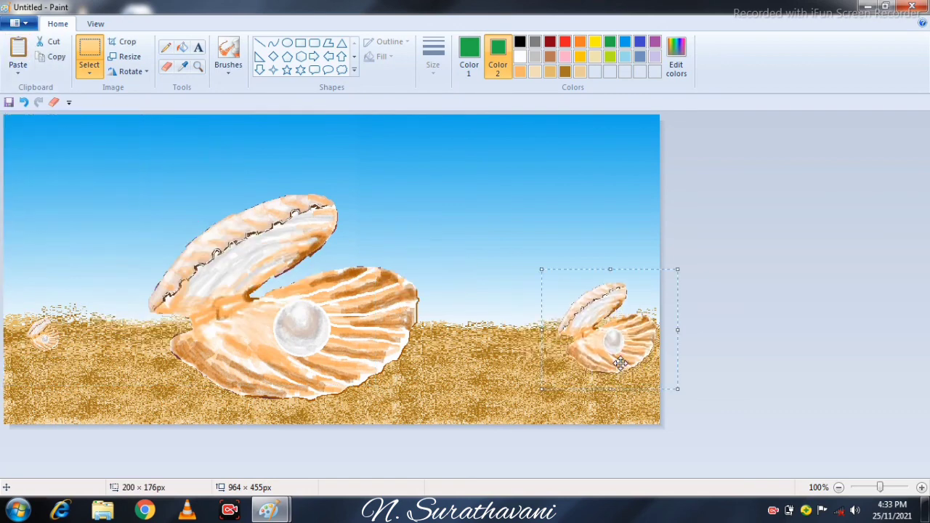
left_click(476, 236)
Step: Airbrush dark brown shadows on the sand beside and beneath the large shell, and undo the last spray
left_click(228, 51)
left_click(564, 72)
left_click(468, 58)
left_click(565, 71)
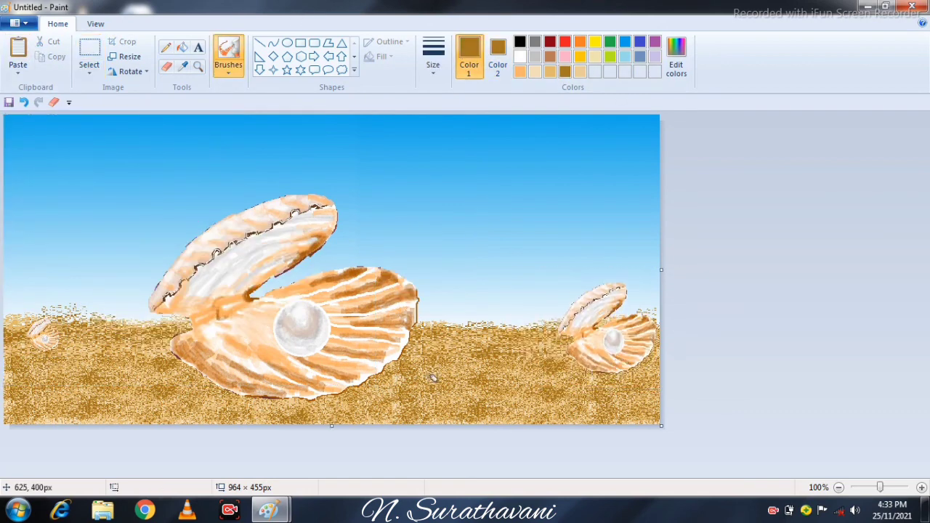
mouse_move(427, 394)
left_mouse_down()
mouse_move(400, 365)
mouse_move(436, 336)
mouse_move(425, 335)
mouse_move(416, 345)
mouse_move(437, 362)
mouse_move(406, 360)
mouse_move(384, 375)
mouse_move(473, 337)
mouse_move(442, 365)
mouse_move(472, 346)
left_mouse_up()
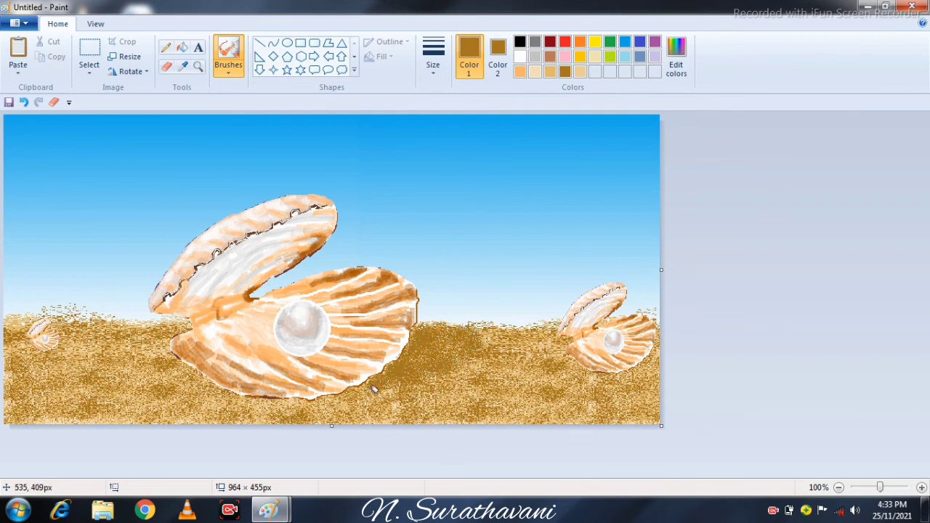
left_click_drag(373, 389, 496, 337)
mouse_move(354, 393)
left_mouse_down()
mouse_move(312, 399)
mouse_move(403, 409)
mouse_move(338, 401)
left_mouse_up()
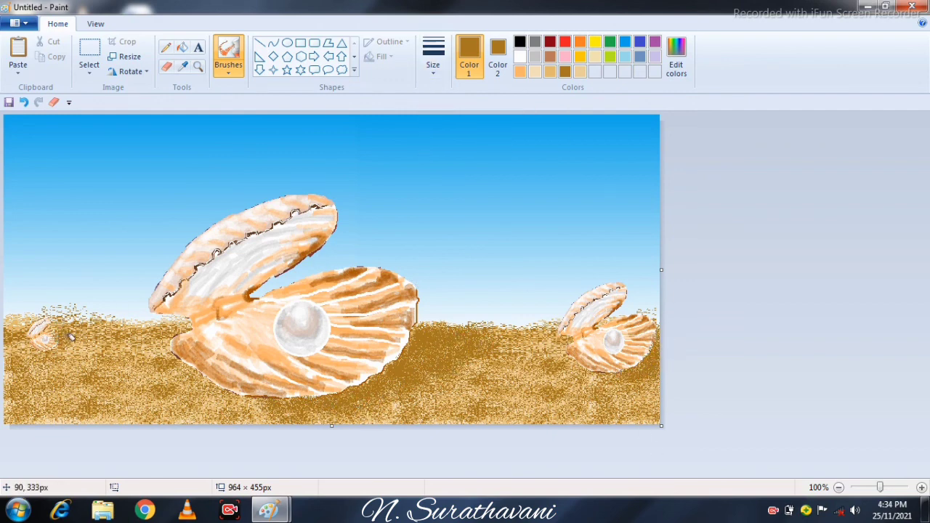
left_click(23, 102)
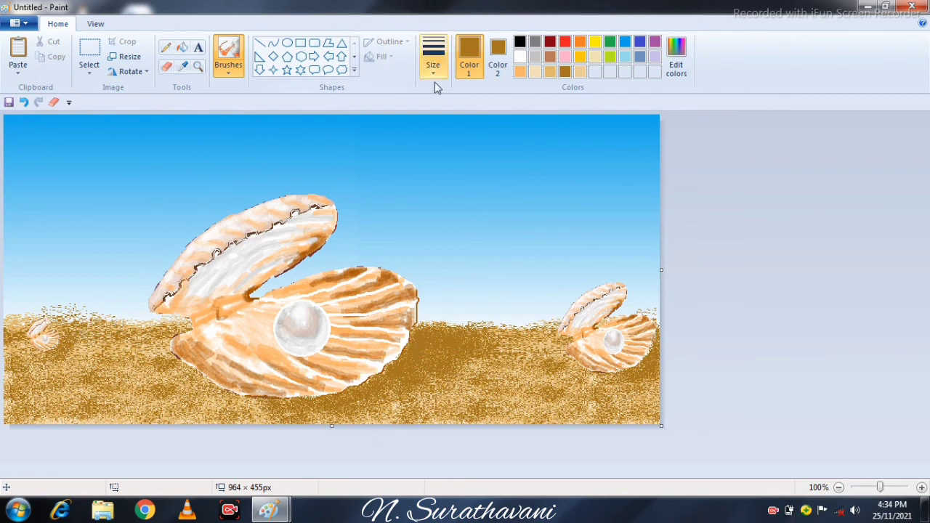
Step: Spray brown shading around the large shell's left side, using the second-thinnest and then the thickest airbrush size
left_click(432, 55)
left_click(436, 141)
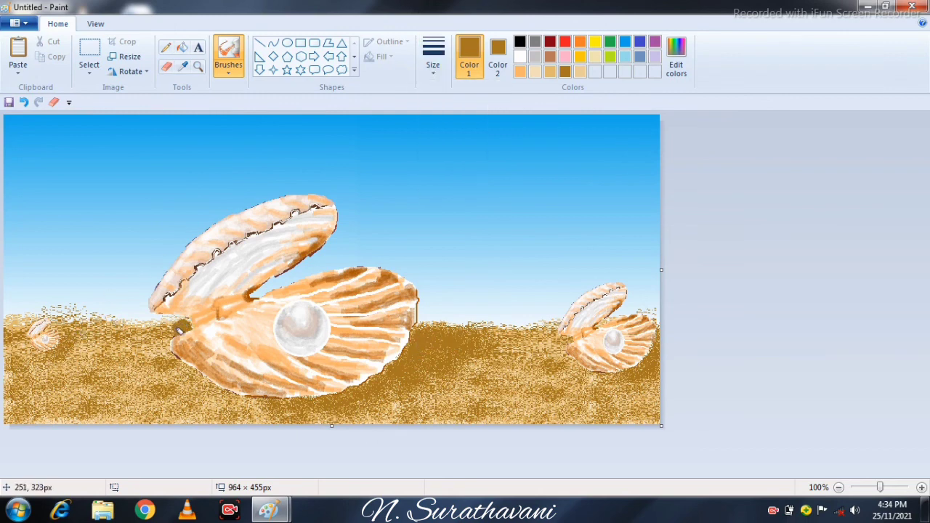
left_click(433, 55)
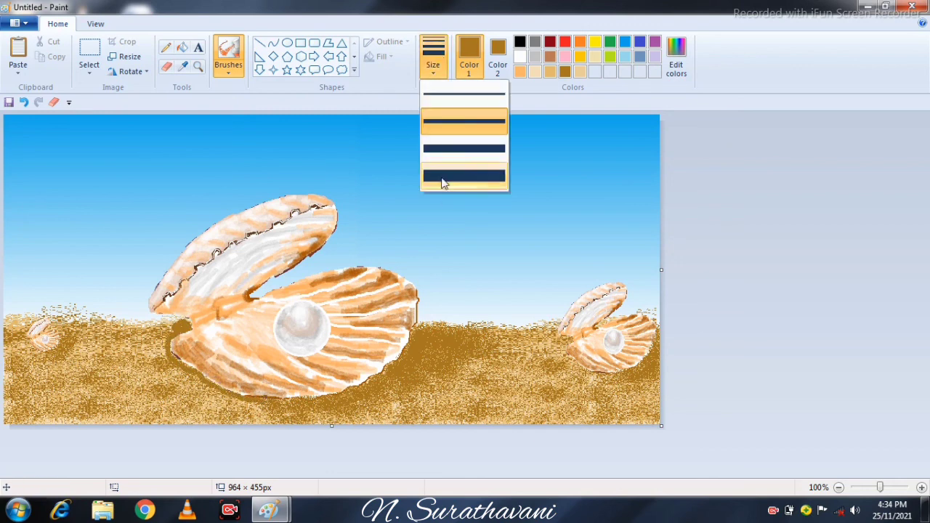
left_click(442, 181)
mouse_move(171, 352)
left_mouse_down()
mouse_move(201, 388)
mouse_move(223, 396)
mouse_move(218, 405)
mouse_move(169, 378)
mouse_move(149, 328)
left_mouse_up()
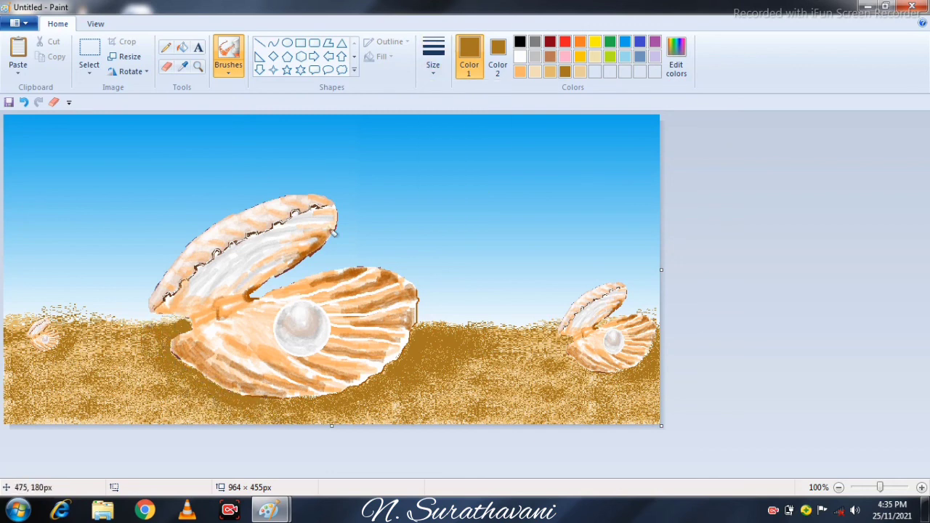